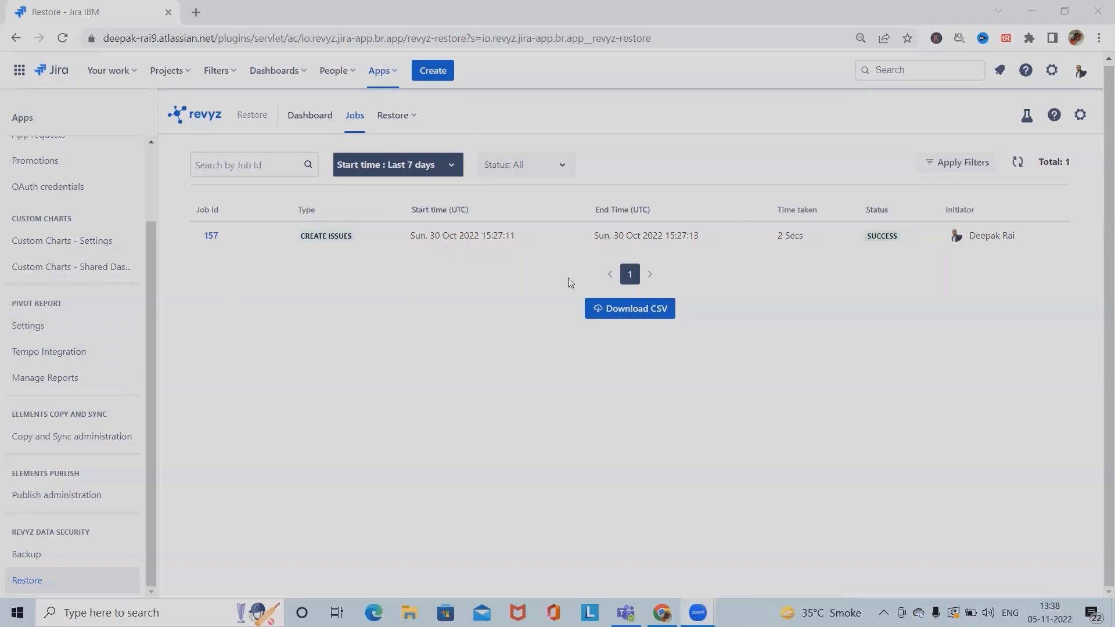
# Set the restore jobs Start time filter to All and refresh the jobs list
pyautogui.click(447, 165)
pyautogui.click(382, 237)
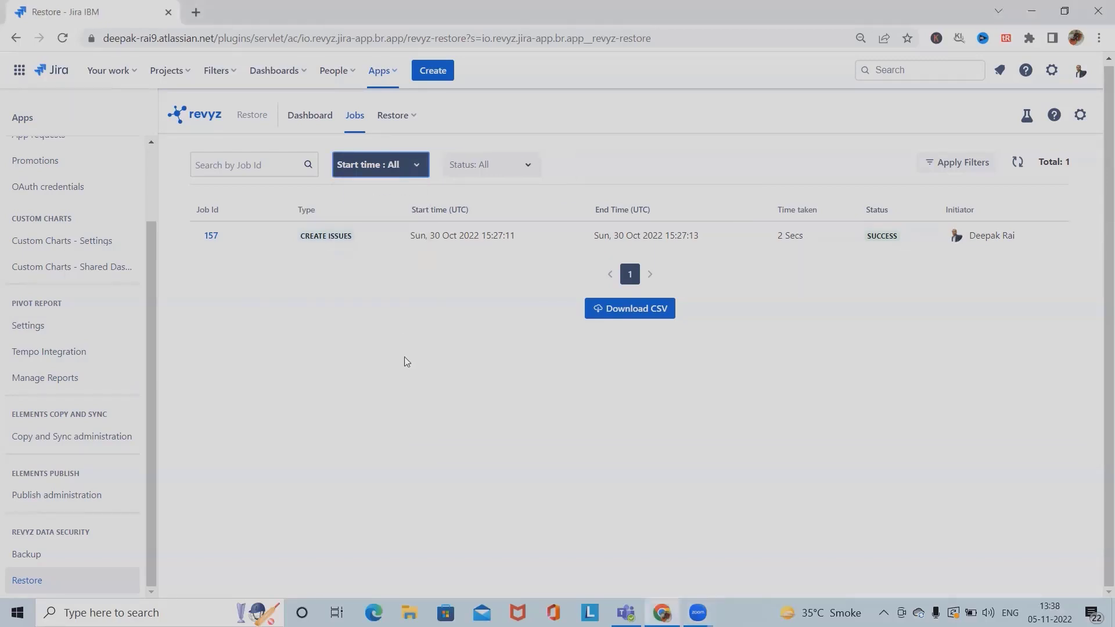
pyautogui.click(1019, 164)
# Check the restore modes, then go to Restore Settings from the gear menu
pyautogui.click(395, 118)
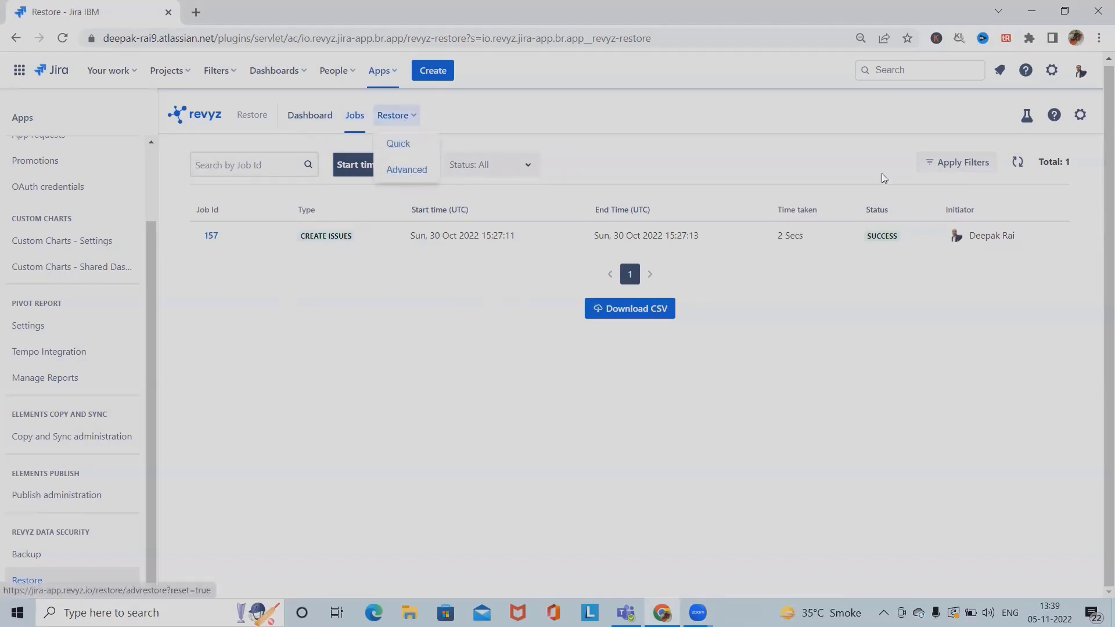
pyautogui.click(1081, 117)
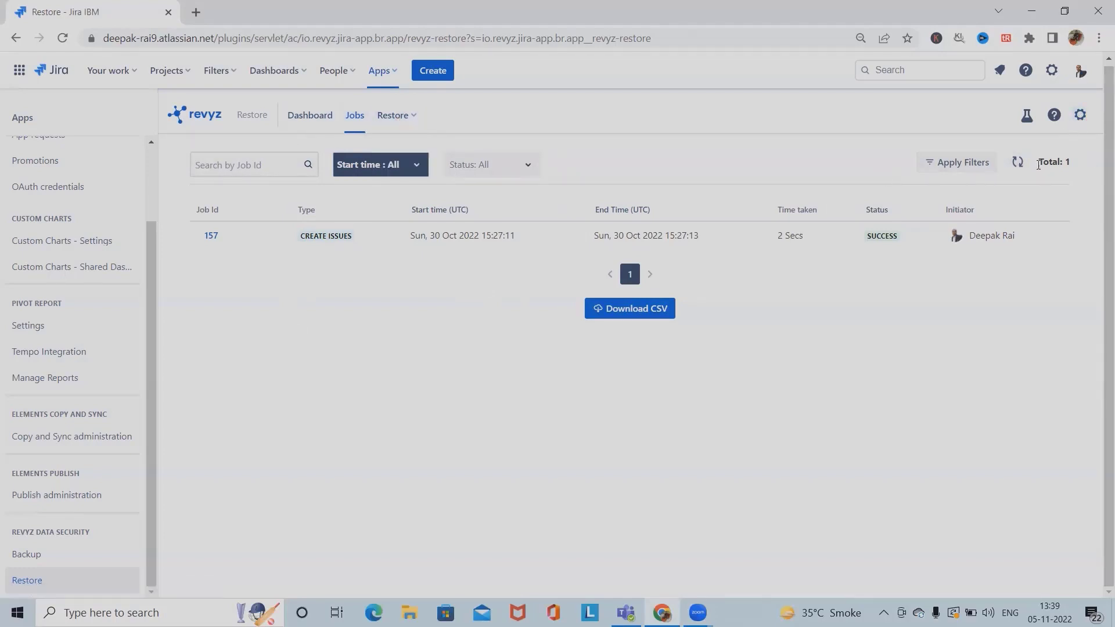
pyautogui.click(1083, 120)
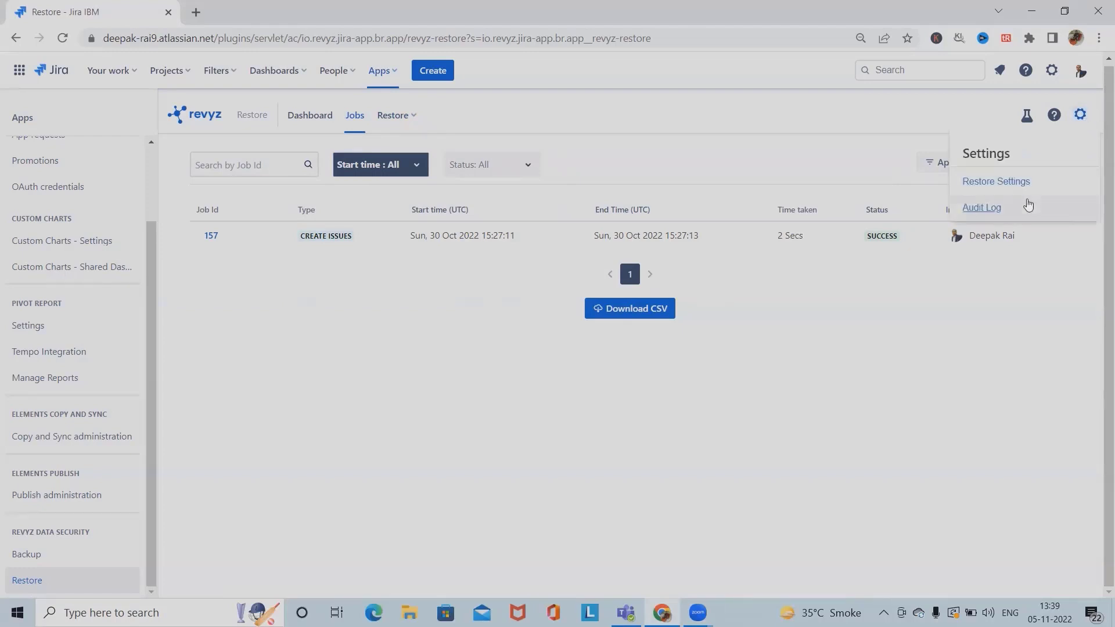
pyautogui.click(1007, 183)
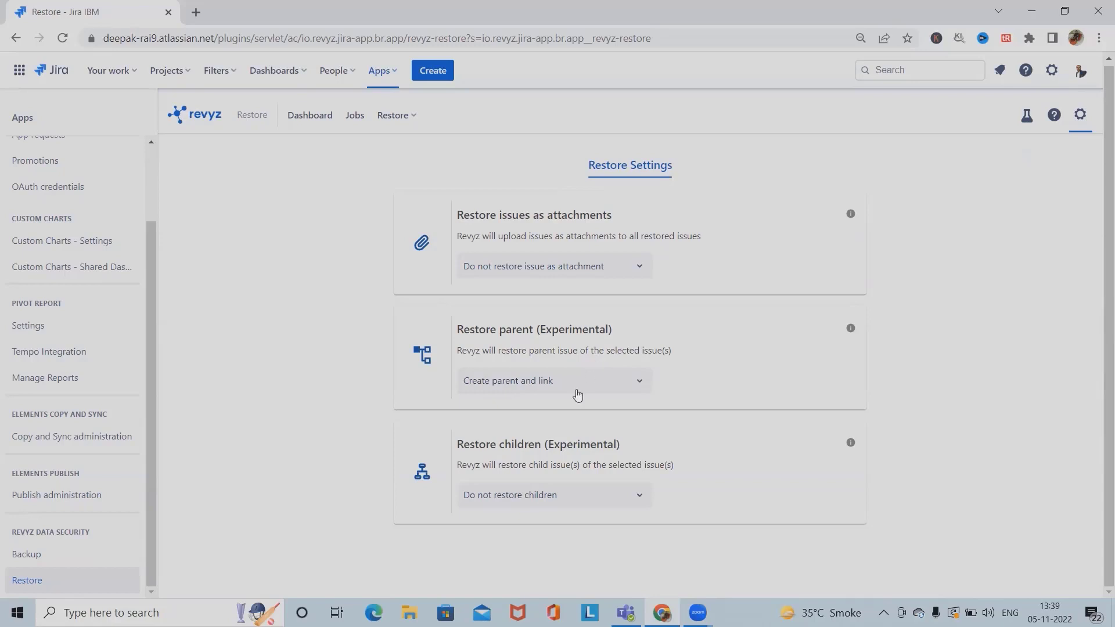
# Expand the Restore parent (Experimental) dropdown to see its three options
pyautogui.click(632, 387)
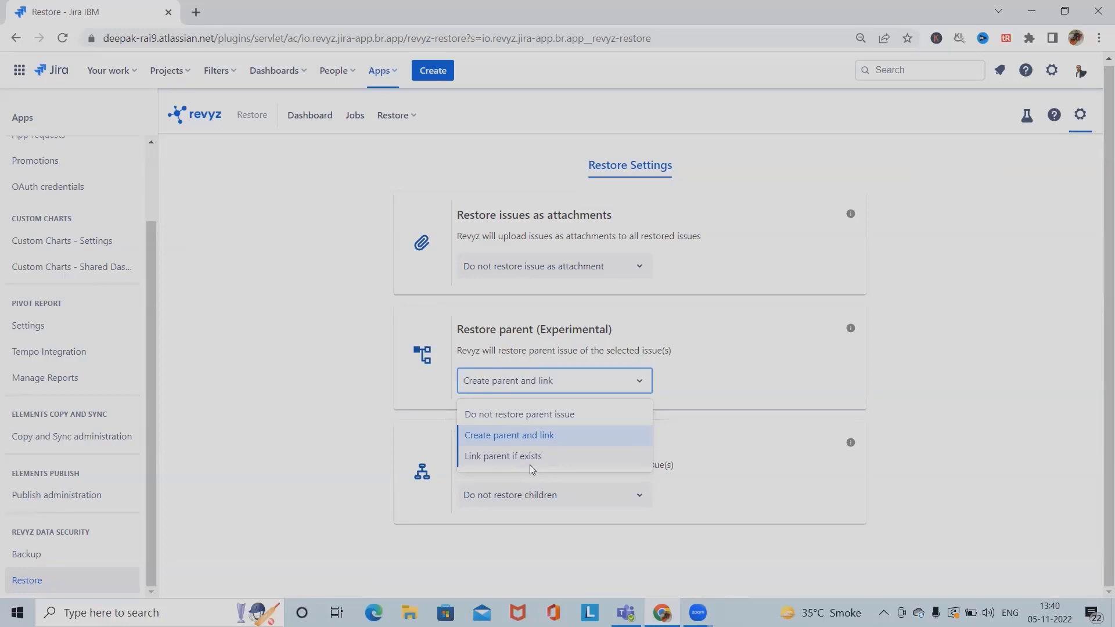
# Keep Create parent and link, and set Restore children to 'Restore children for selected issues', saved and resumed
pyautogui.click(532, 436)
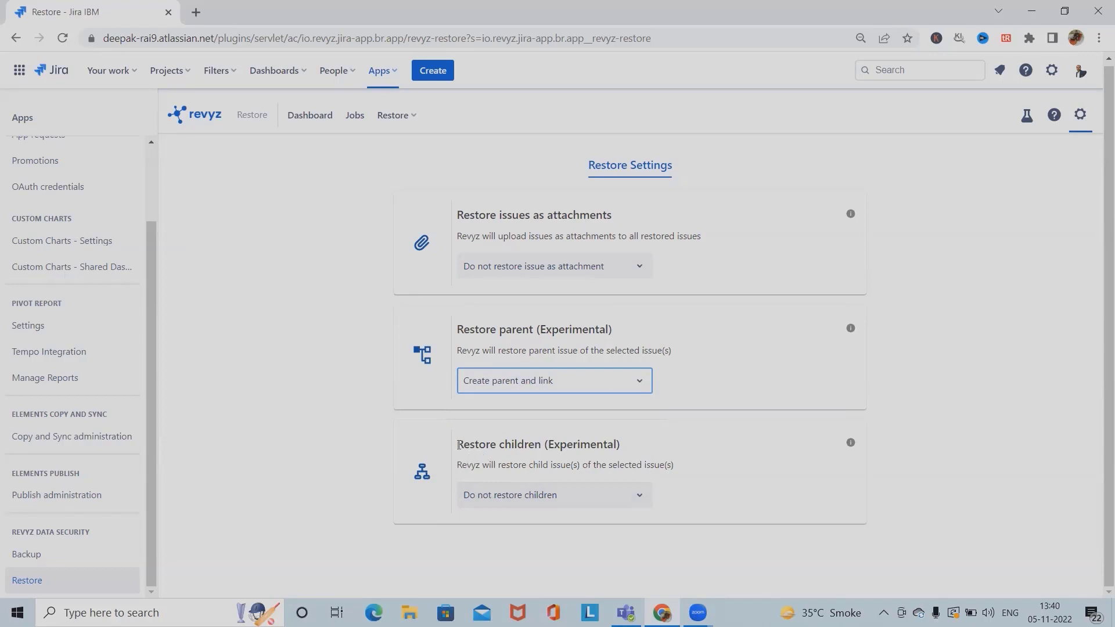
pyautogui.moveTo(457, 445); pyautogui.dragTo(664, 438)
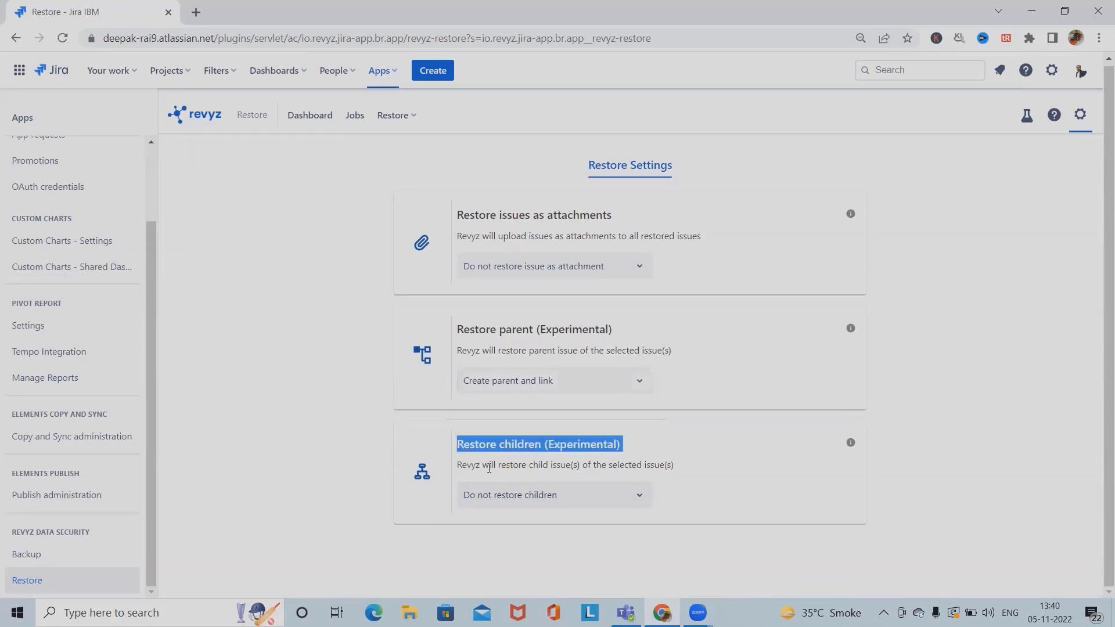
pyautogui.moveTo(490, 464); pyautogui.dragTo(682, 464)
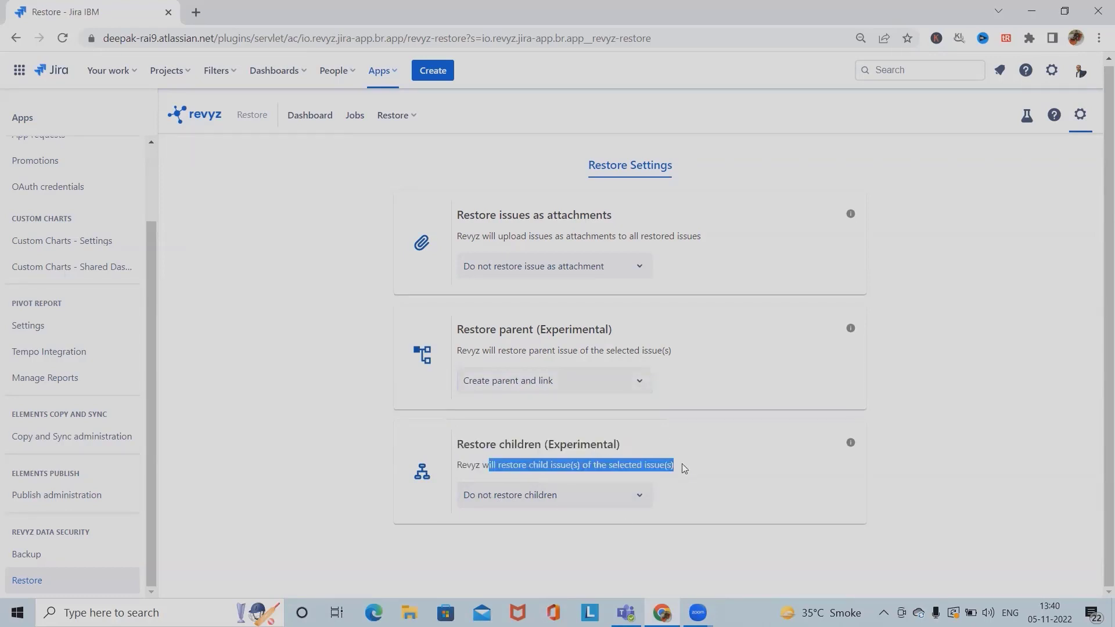
pyautogui.click(617, 496)
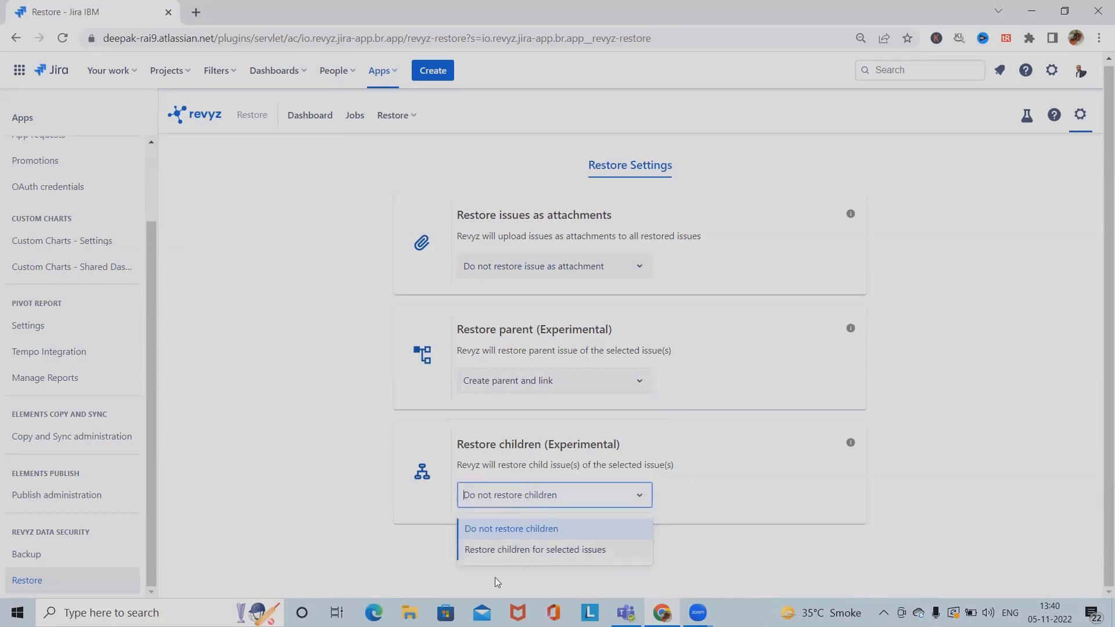
pyautogui.click(510, 551)
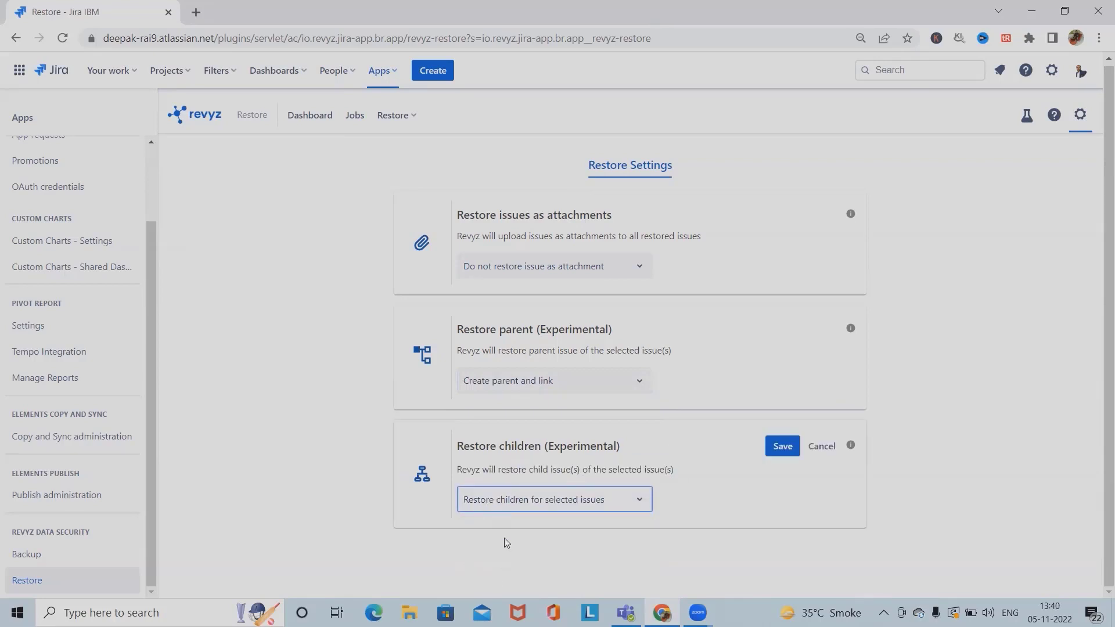
pyautogui.click(783, 447)
pyautogui.click(785, 236)
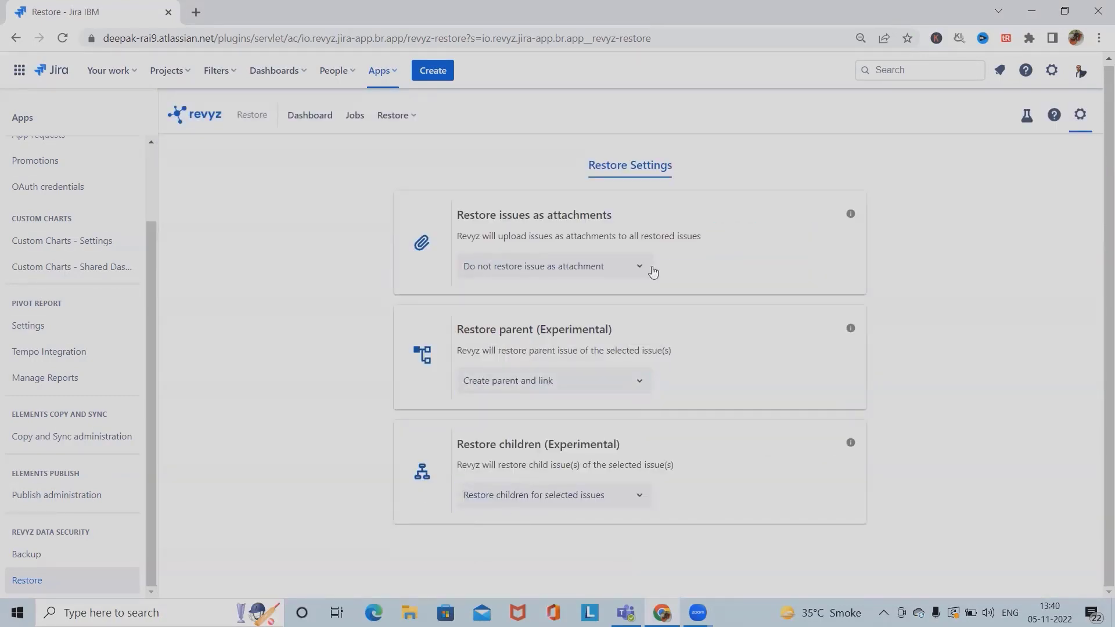
# Set the attachments option to 'Restore issue as attachment', then save and resume
pyautogui.click(621, 265)
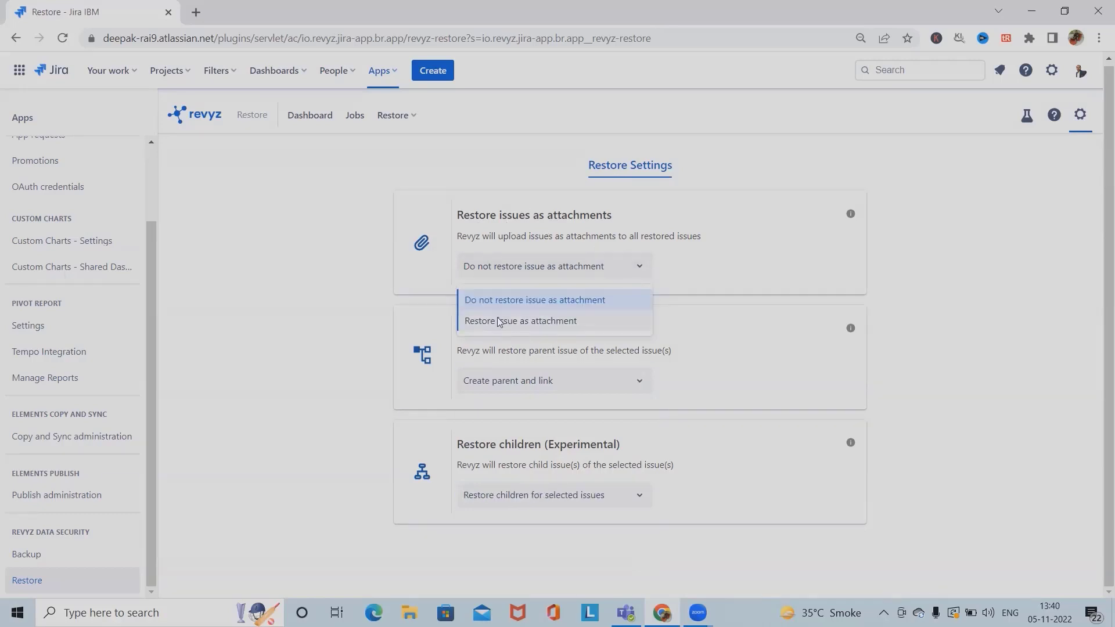
pyautogui.click(522, 323)
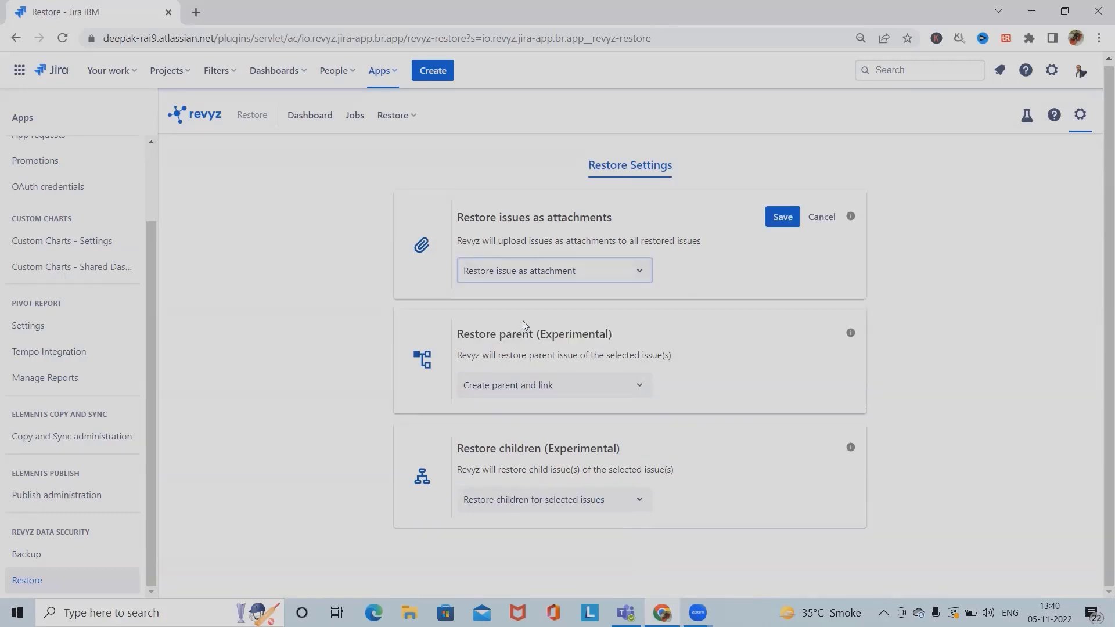
pyautogui.click(782, 218)
pyautogui.click(781, 249)
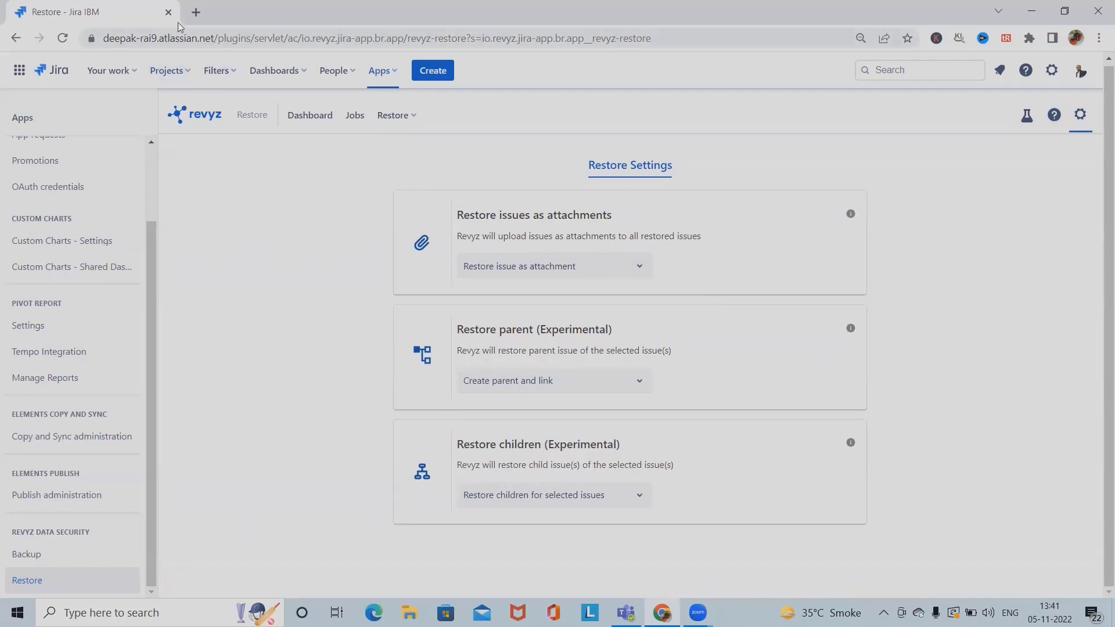
# Open id.atlassian.com in a new tab and view issue AP-13 Purchase Order Page on the AP board
pyautogui.click(198, 14)
pyautogui.write('id.atlassian.com')
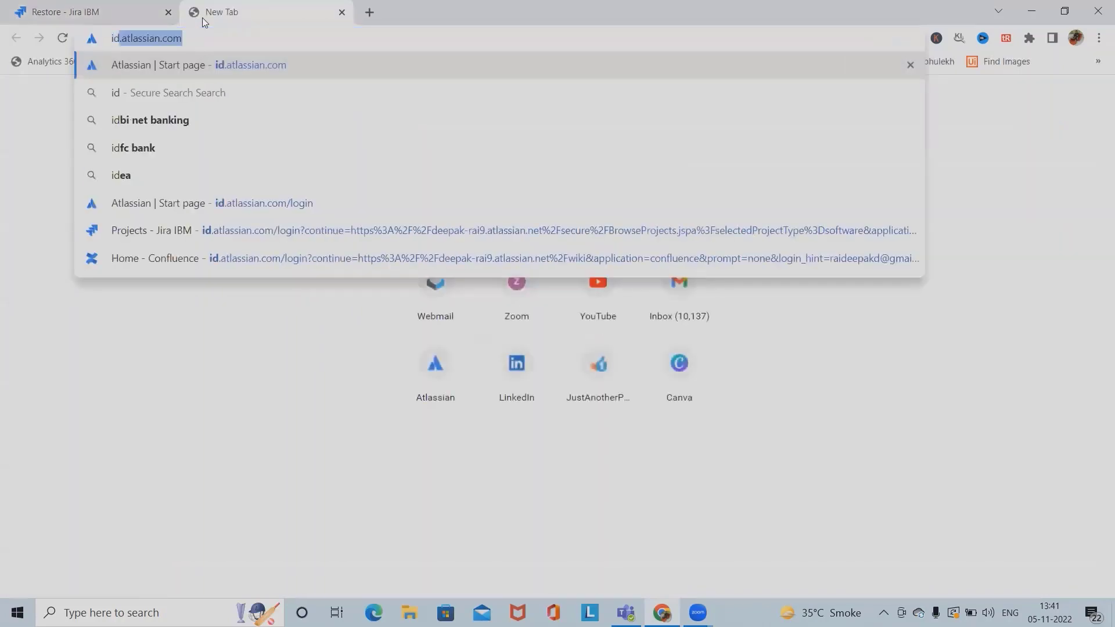
pyautogui.press('Return')
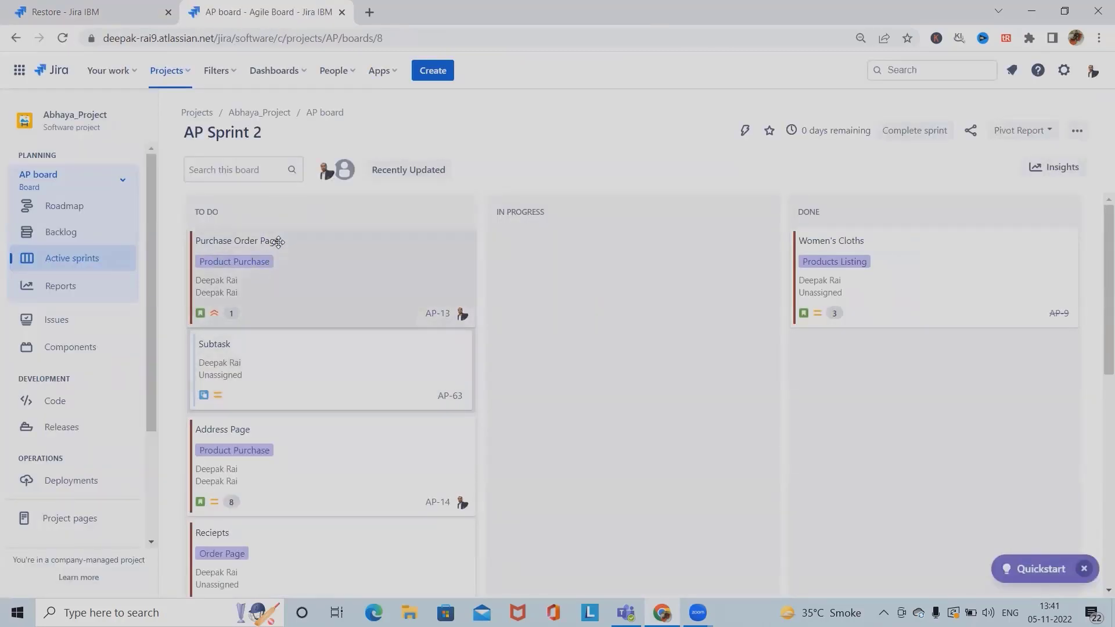
pyautogui.click(274, 242)
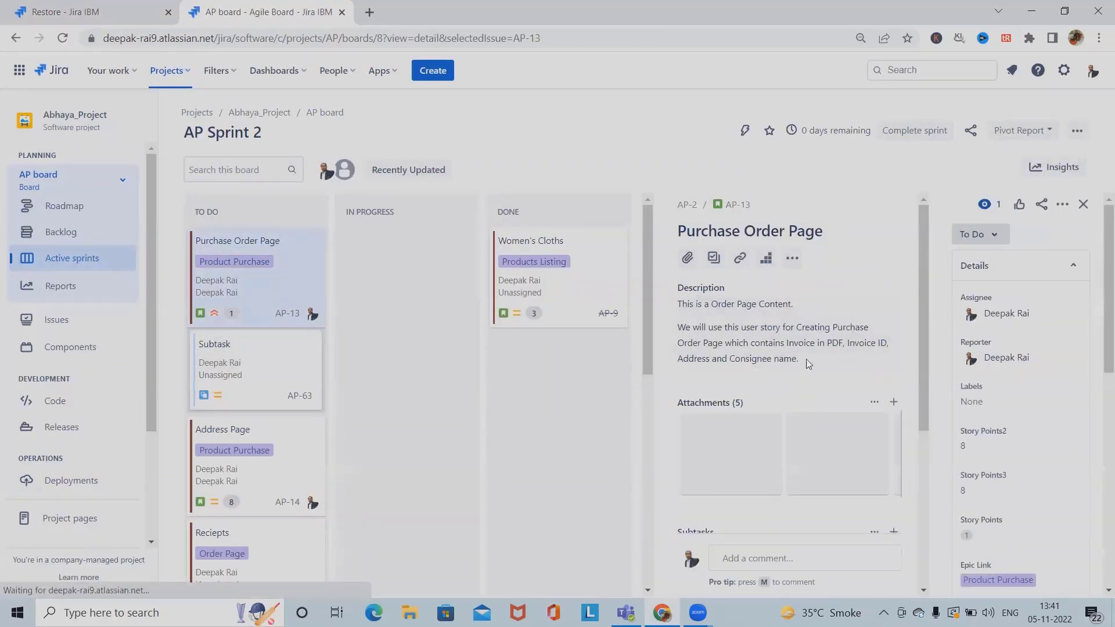
pyautogui.scroll(-5, 801, 355)
pyautogui.scroll(5, 815, 372)
pyautogui.scroll(-4, 815, 388)
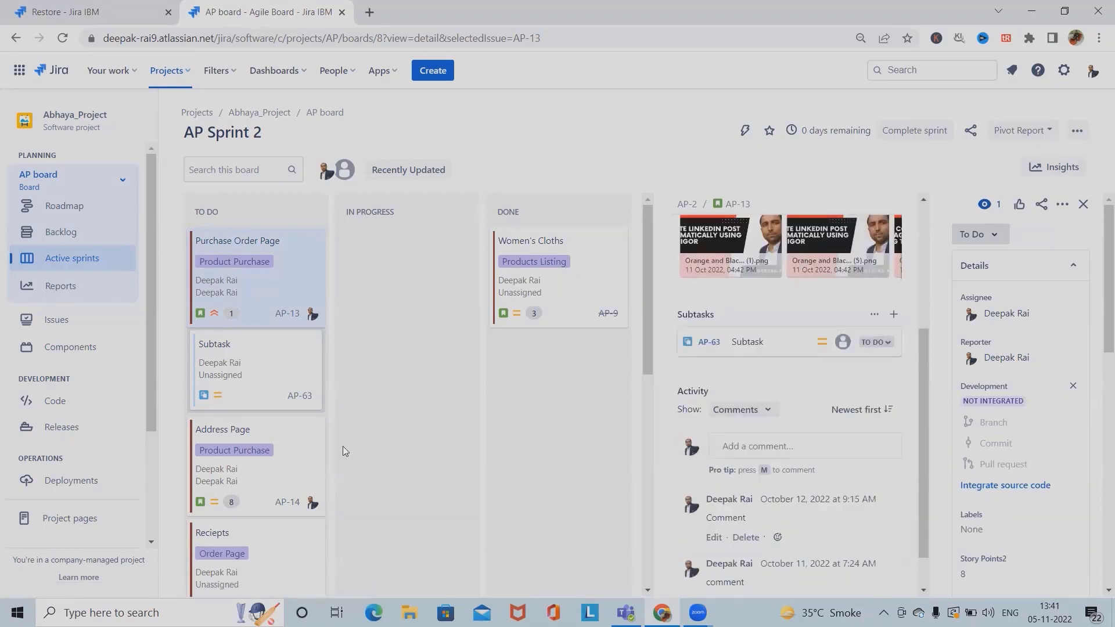
pyautogui.scroll(-1, 552, 341)
pyautogui.scroll(1, 552, 341)
# Review issues AP-9 Women's Cloths and AP-26 Payment Page, then return to AP-13
pyautogui.click(566, 321)
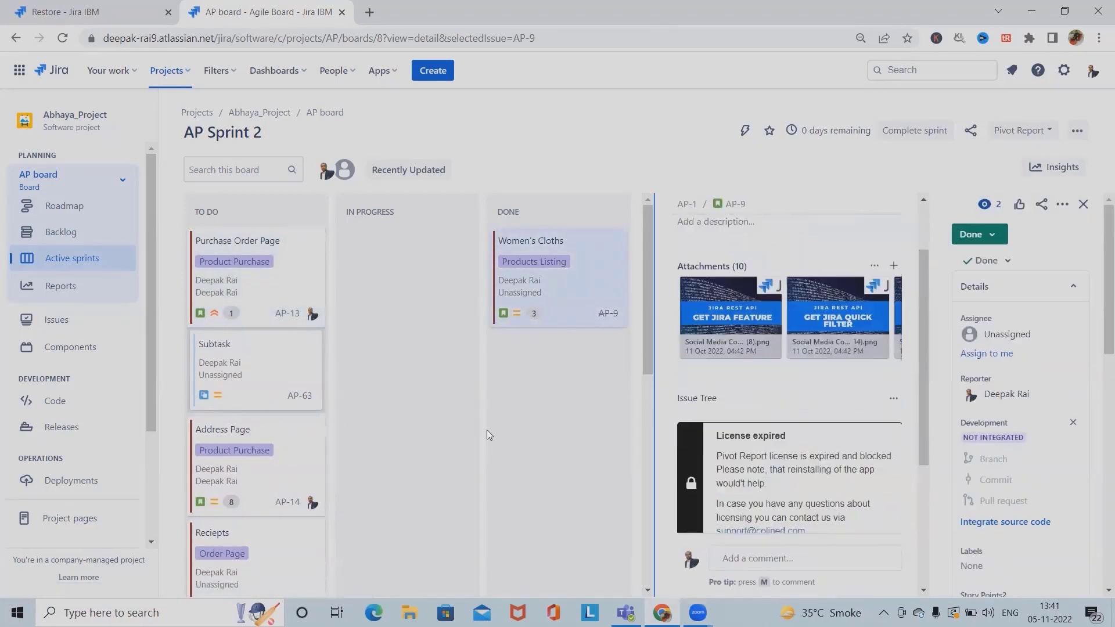
pyautogui.click(290, 488)
pyautogui.scroll(-5, 255, 407)
pyautogui.click(251, 339)
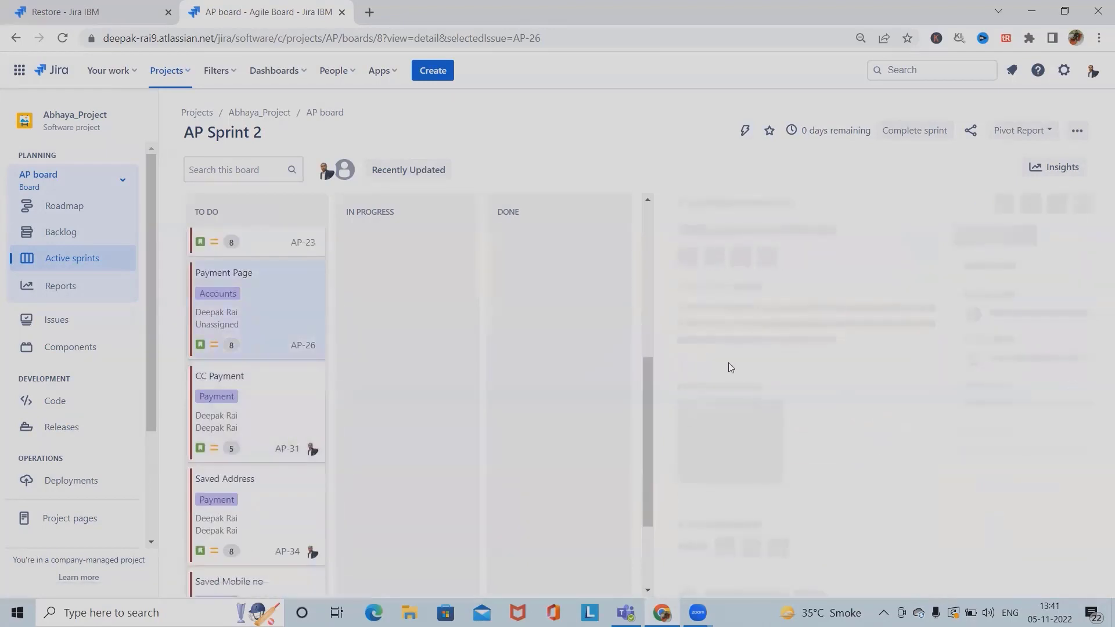
pyautogui.scroll(-3, 329, 503)
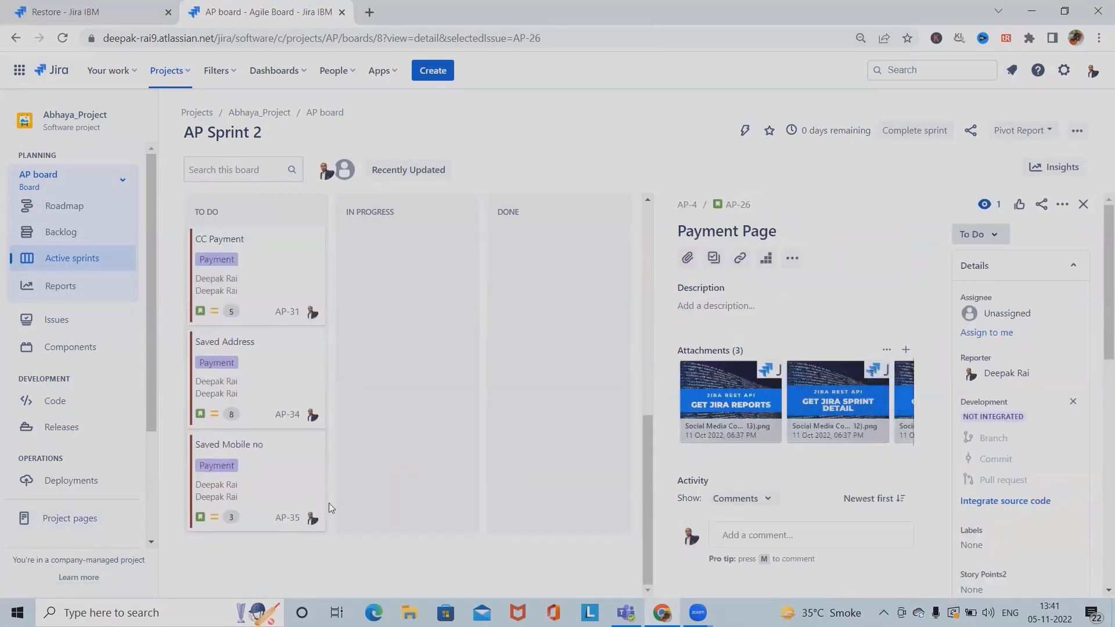
pyautogui.scroll(10, 328, 503)
pyautogui.click(274, 300)
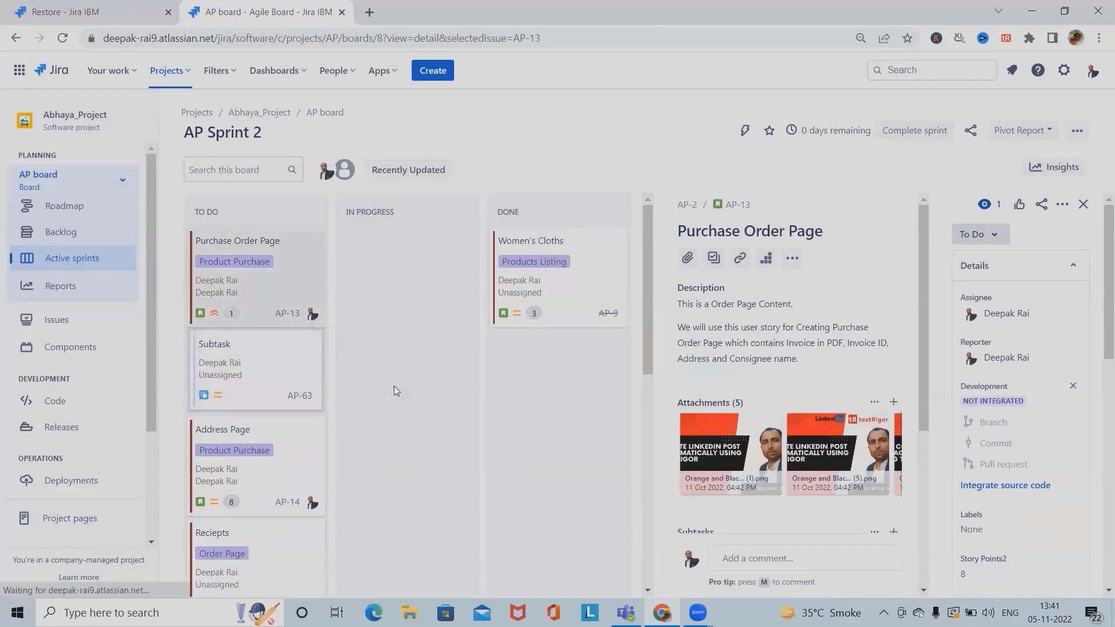
# View the AP-1 Products Listing epic details from the project roadmap
pyautogui.click(55, 207)
pyautogui.click(268, 311)
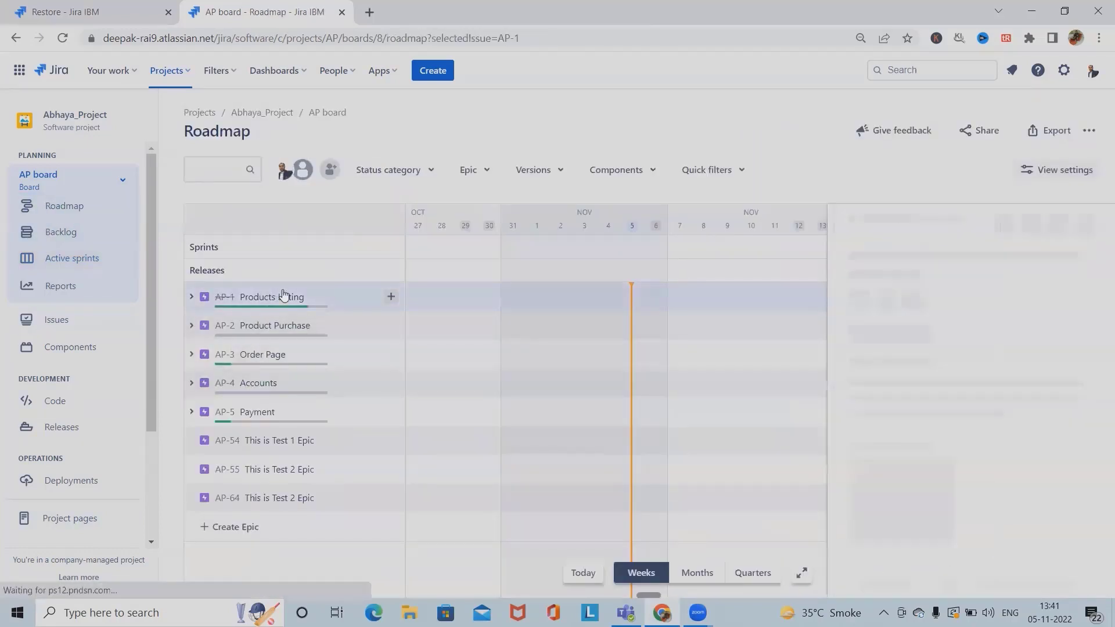
pyautogui.scroll(-5, 978, 392)
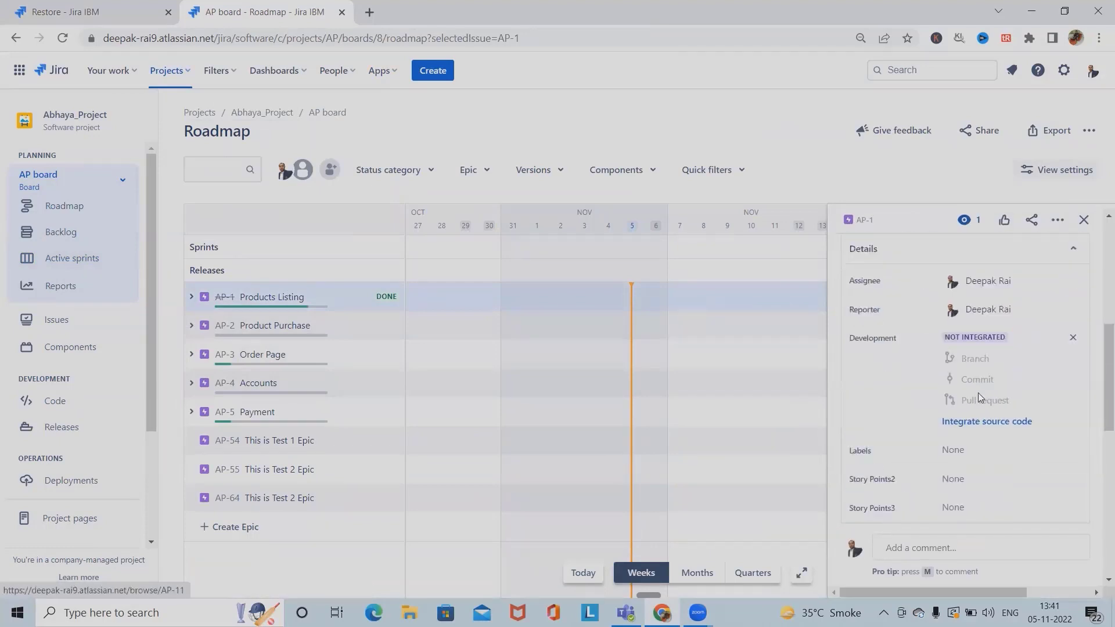
pyautogui.scroll(5, 976, 396)
pyautogui.scroll(-3, 887, 433)
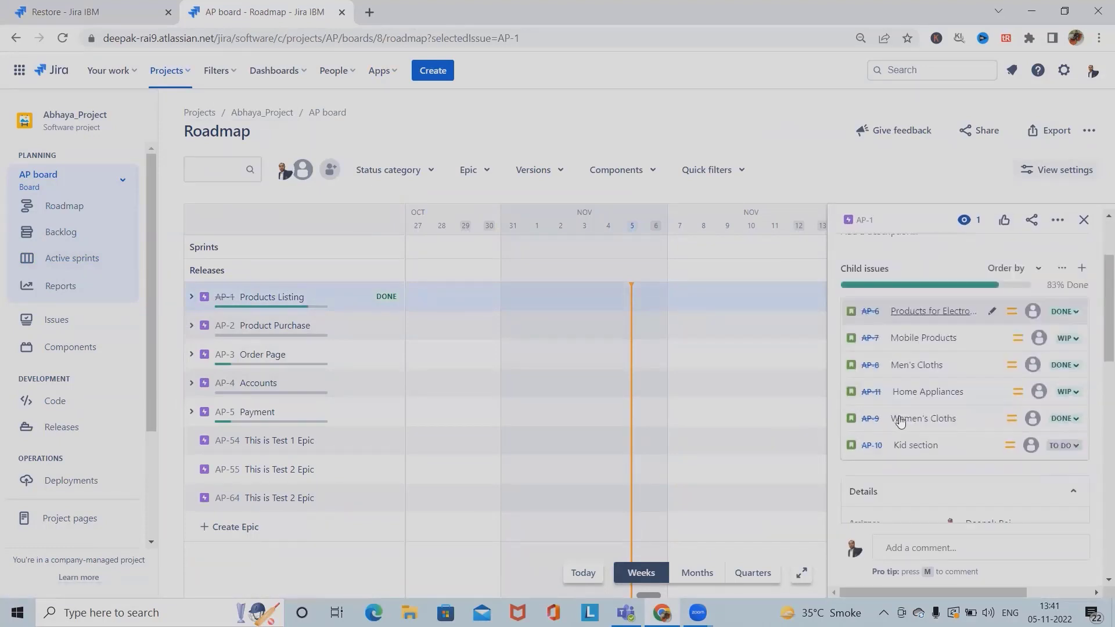
pyautogui.scroll(5, 882, 342)
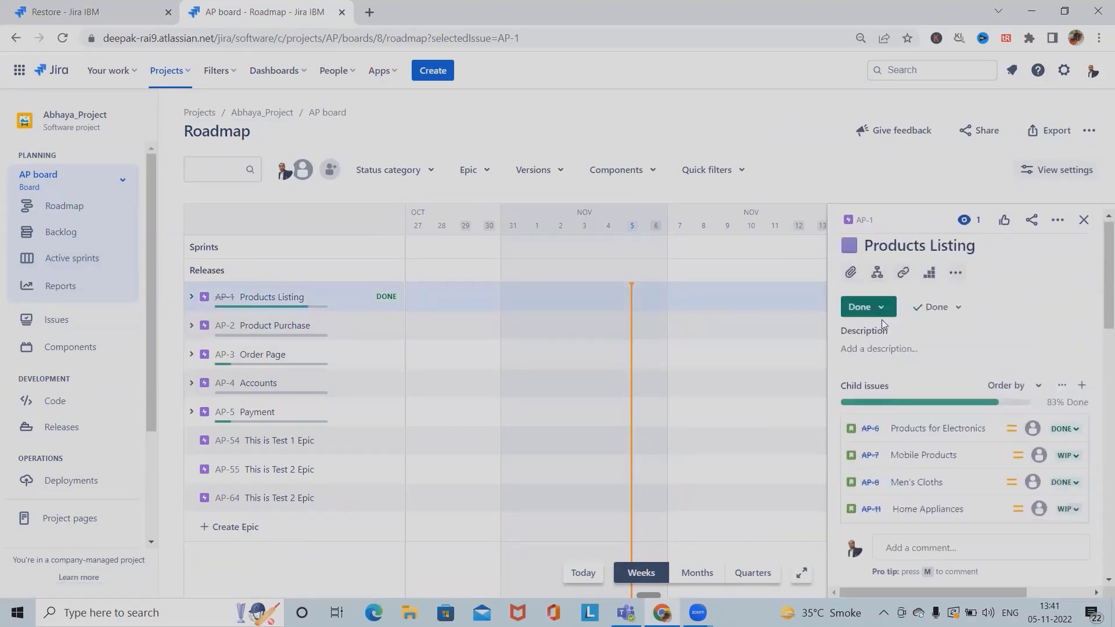
# Search for AP-1 to open its full issue page
pyautogui.click(924, 69)
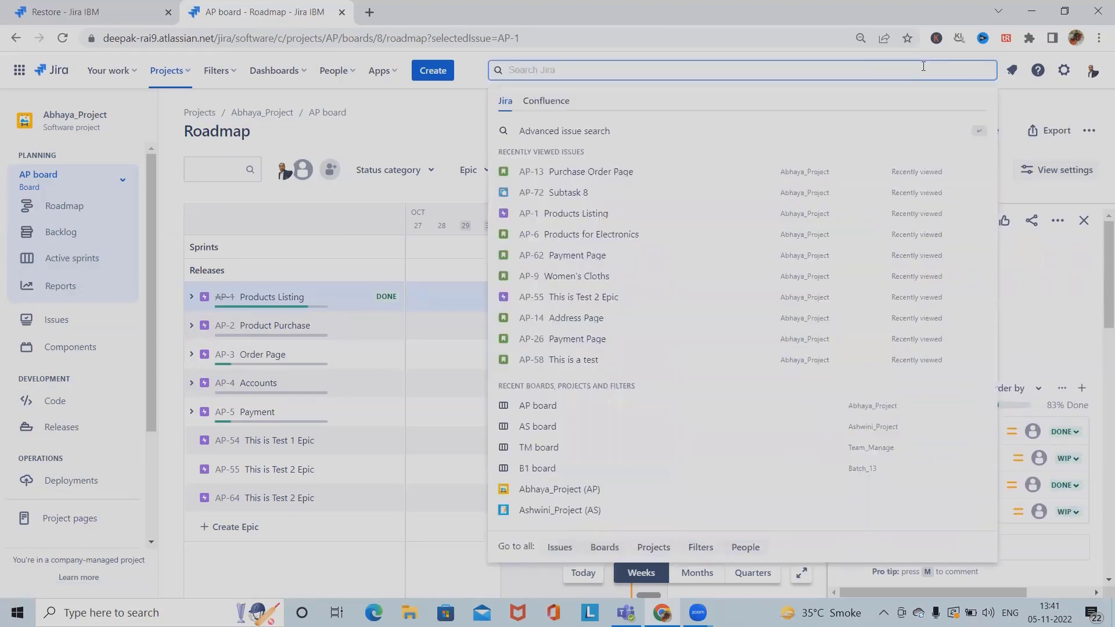
pyautogui.write('AP-1')
pyautogui.press('Return')
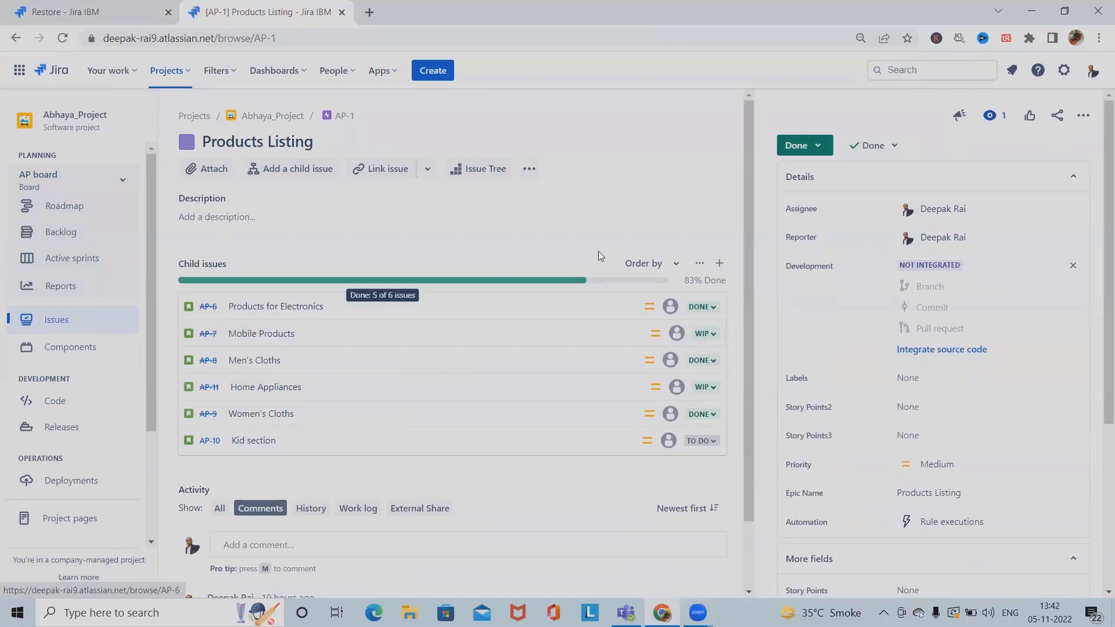
# Create child tasks 'Thsi is a Child Issue' and 'This is Child issue 2' (AP-73, AP-74) under AP-1
pyautogui.click(290, 170)
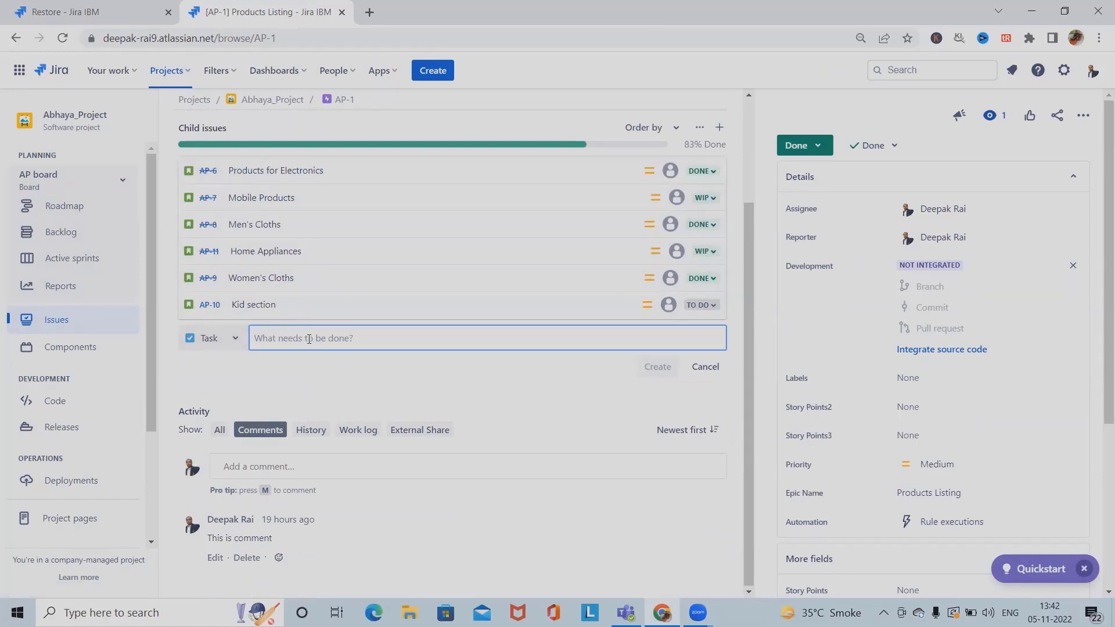
pyautogui.write('Thsi is')
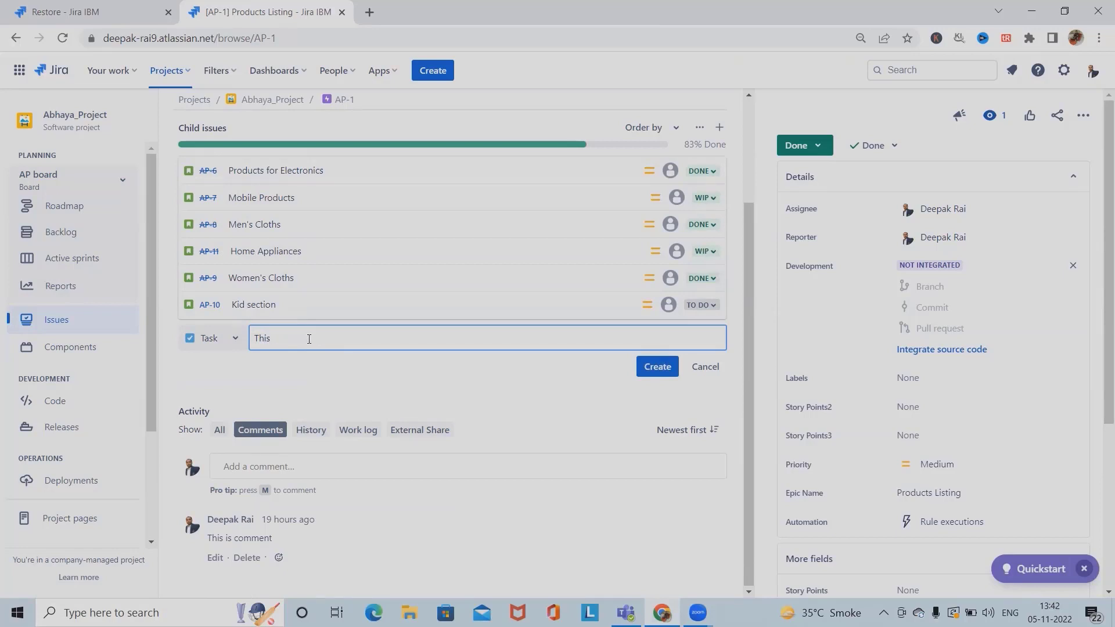
pyautogui.write(' a Child Issue')
pyautogui.click(658, 366)
pyautogui.write('This is ')
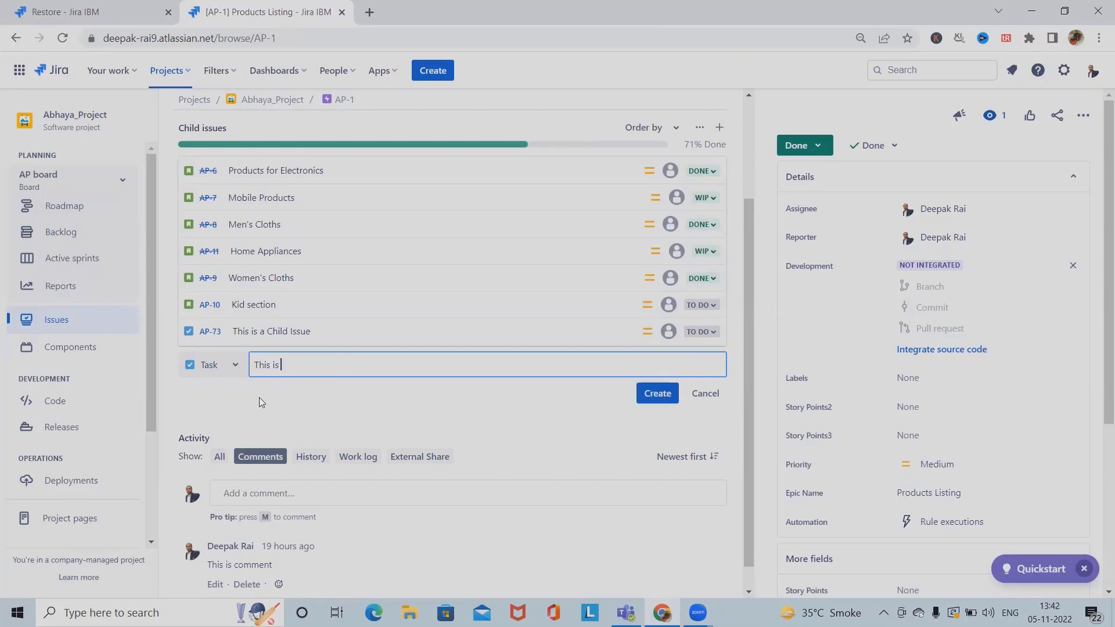
pyautogui.write('Child issue 2')
pyautogui.click(664, 396)
pyautogui.scroll(3, 686, 238)
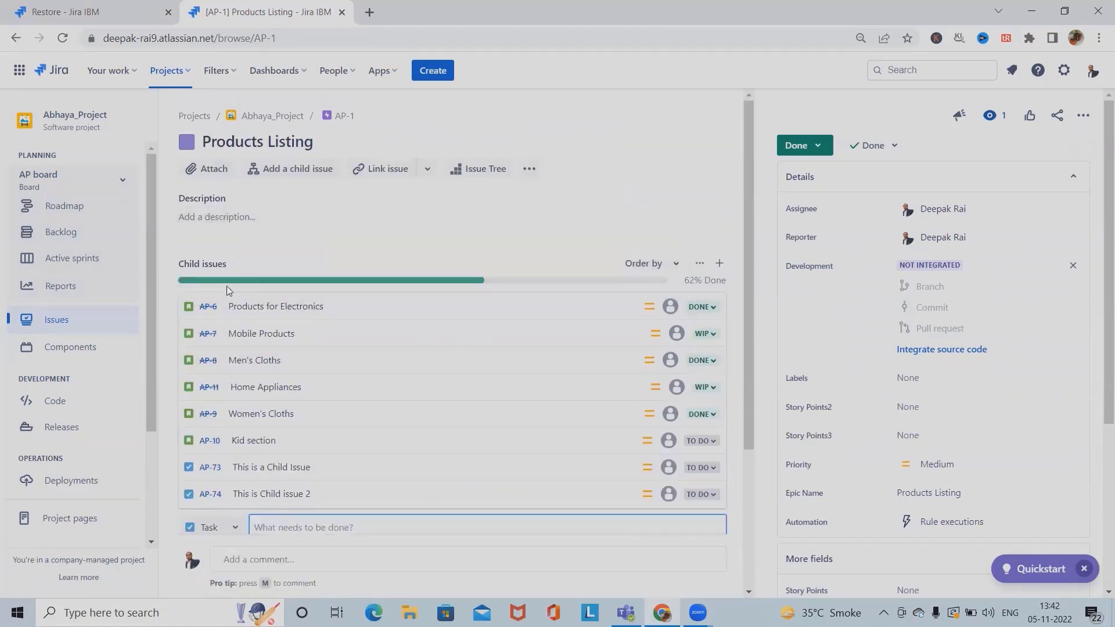
# Start an Advanced restore in Revyz, keeping the action as restore as new issues
pyautogui.click(91, 13)
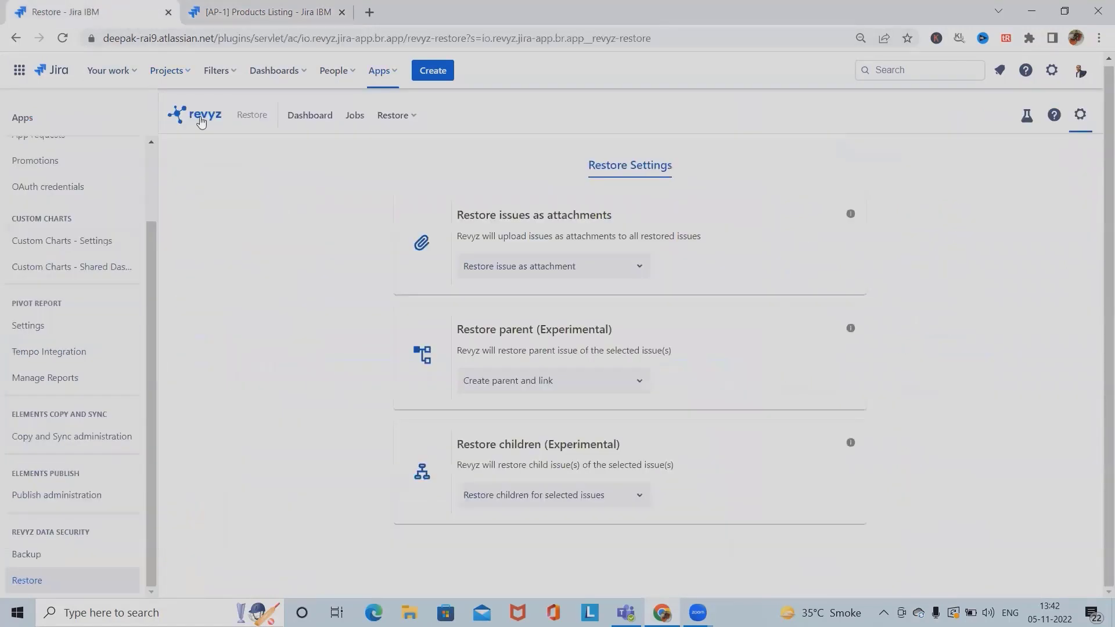
pyautogui.click(394, 116)
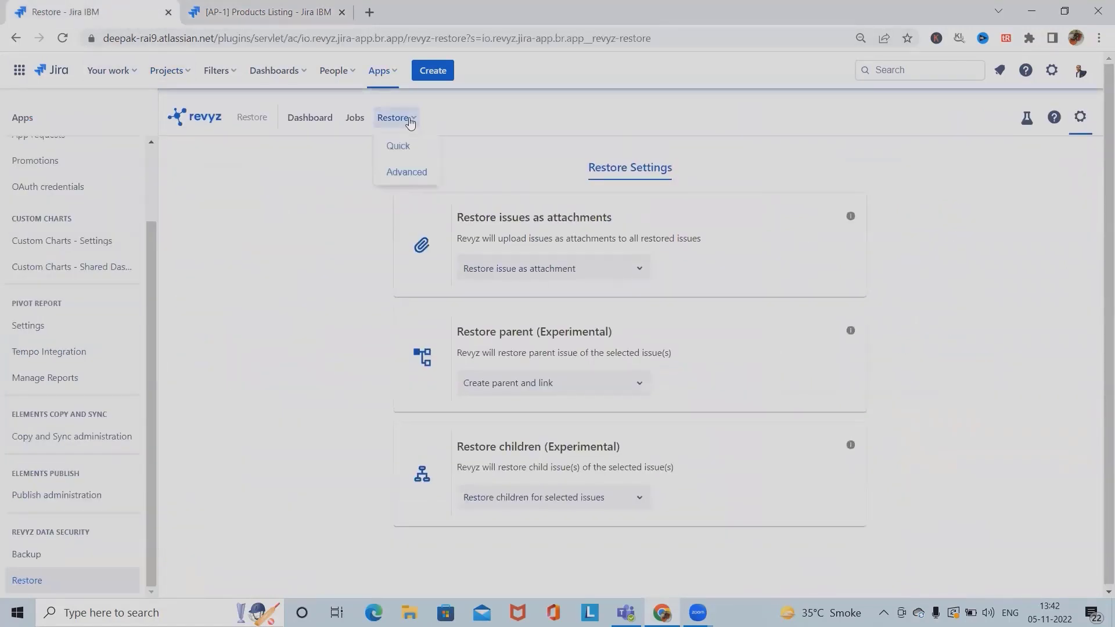
pyautogui.click(413, 172)
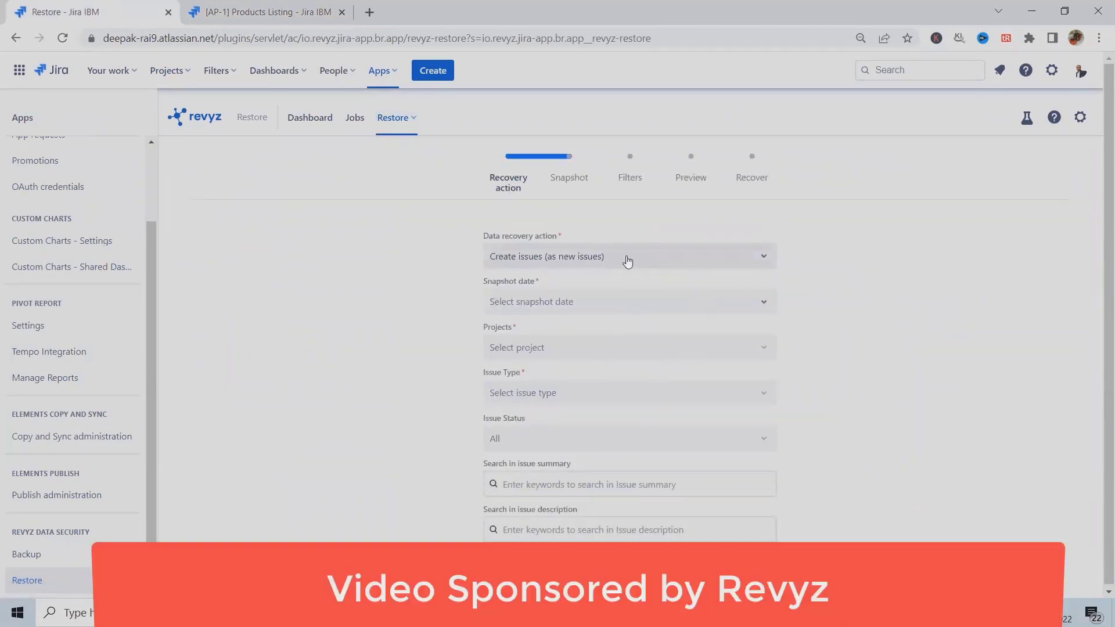
pyautogui.click(628, 260)
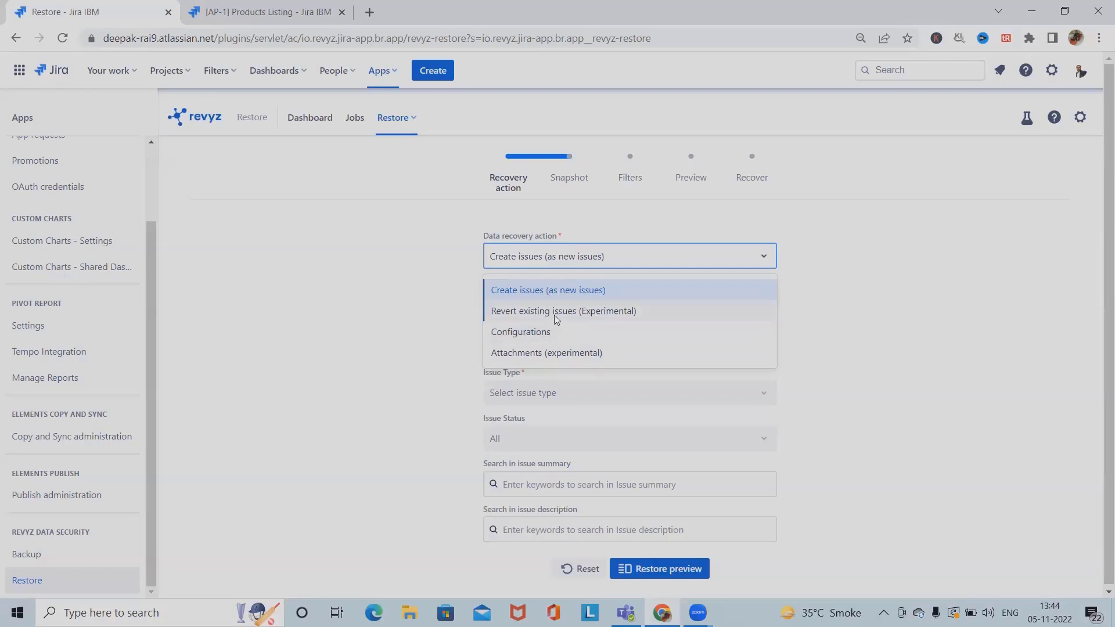
pyautogui.click(558, 292)
# Pick the 05 Nov 2022 snapshot and the Abhaya_Project project
pyautogui.click(594, 302)
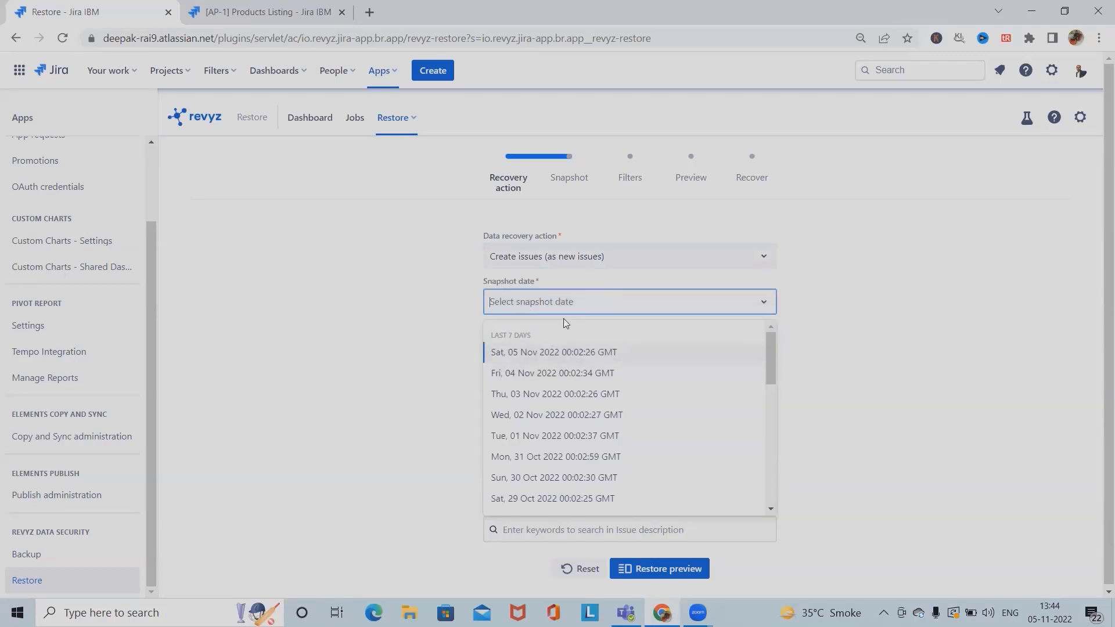
pyautogui.click(293, 313)
pyautogui.click(558, 304)
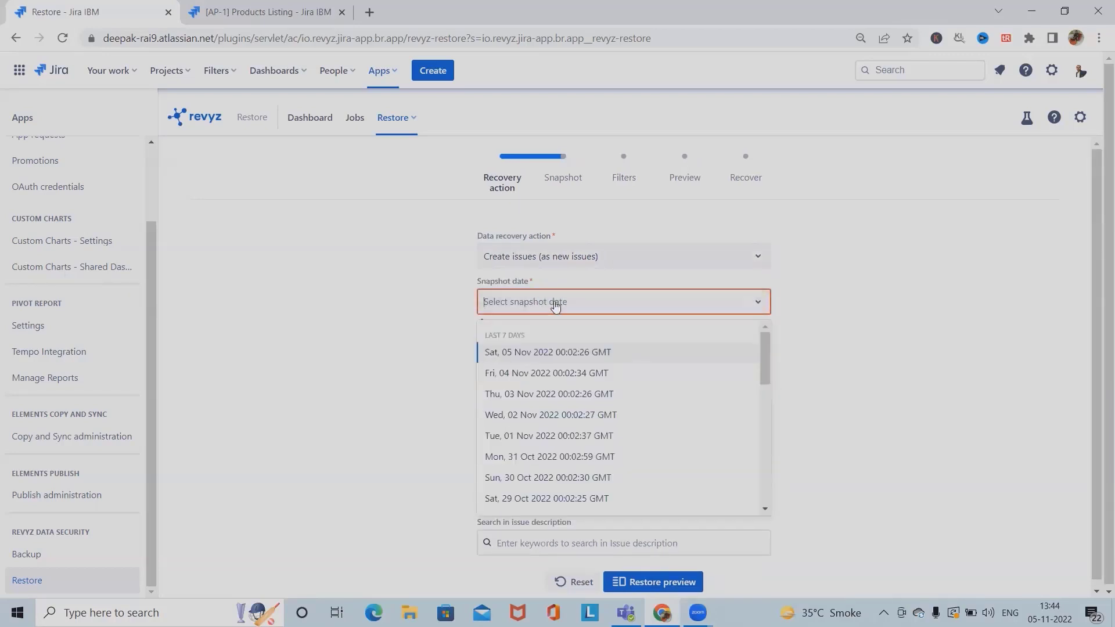
pyautogui.click(538, 352)
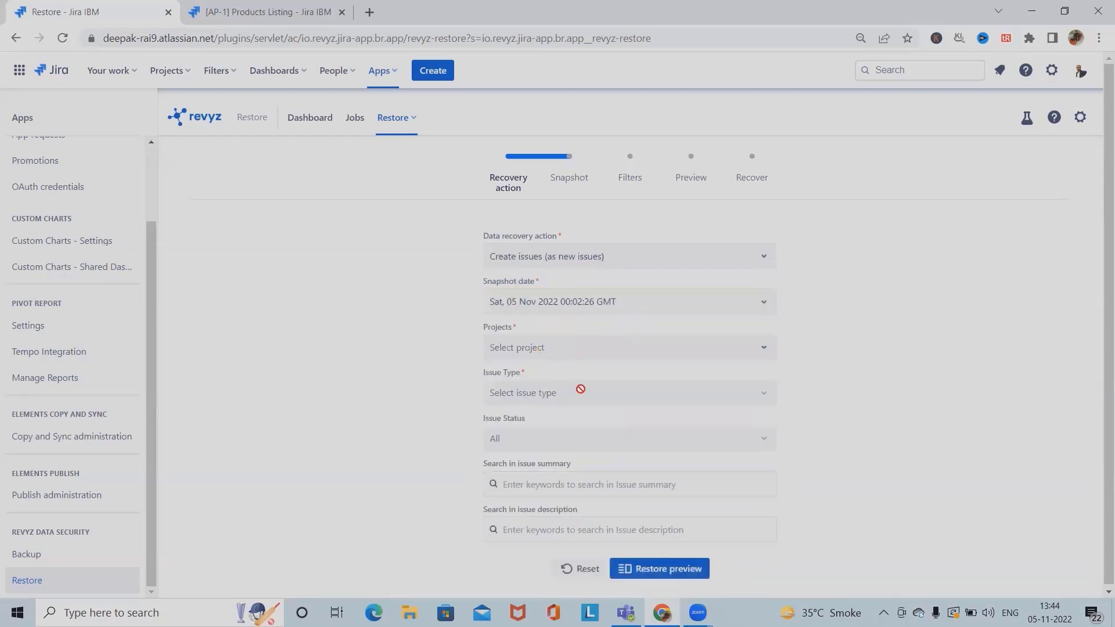
pyautogui.click(566, 349)
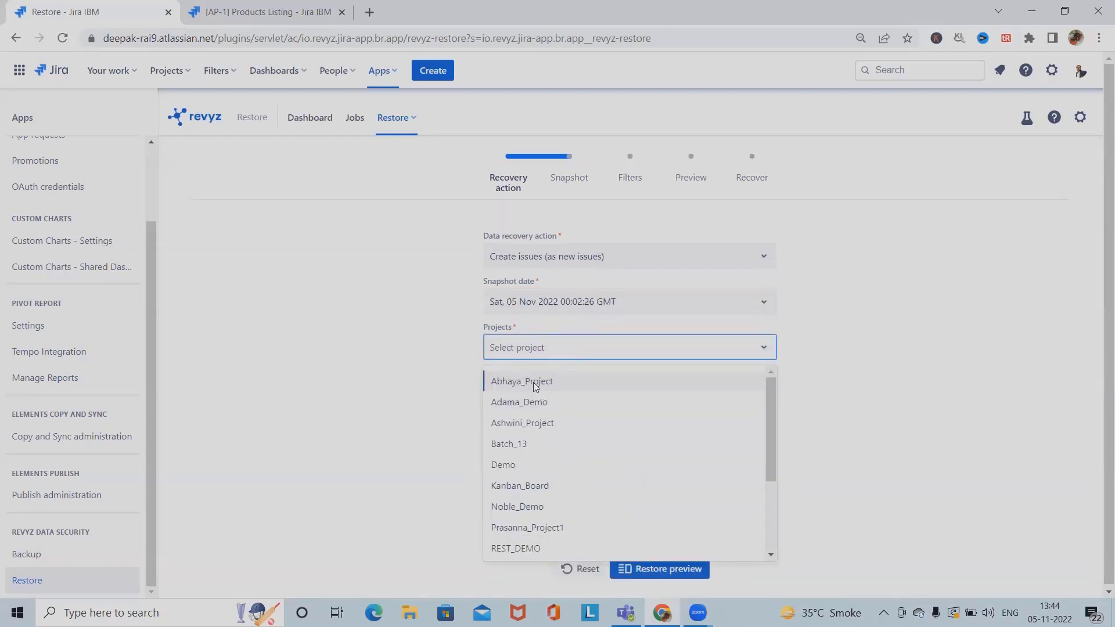
pyautogui.click(537, 383)
# Limit the restore to EPIC issues with all statuses and load the preview
pyautogui.click(568, 392)
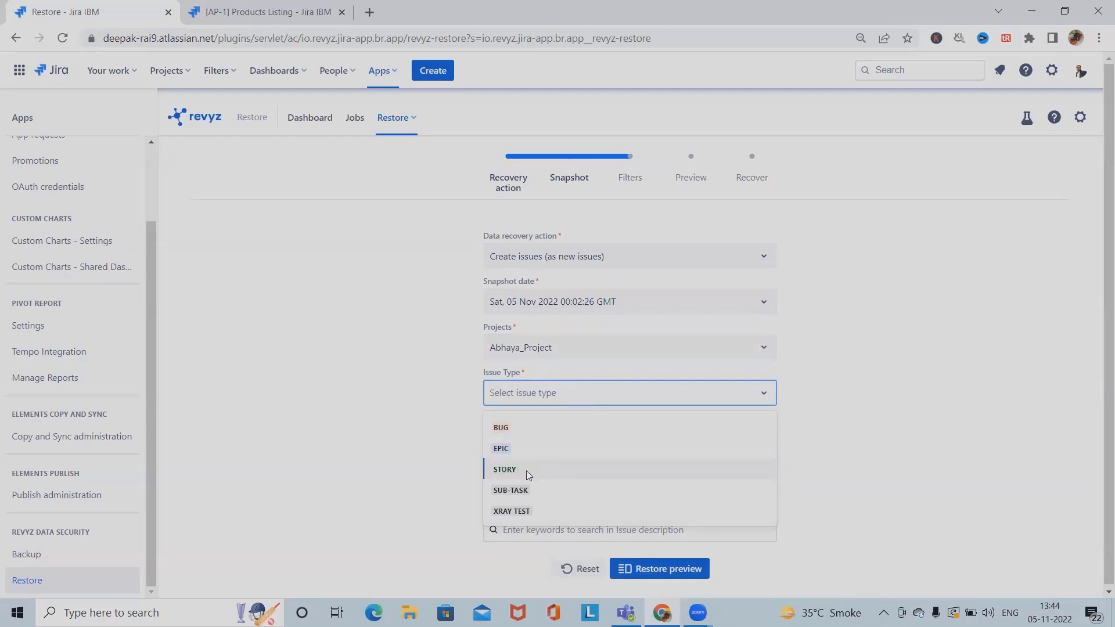
pyautogui.click(500, 448)
pyautogui.click(710, 447)
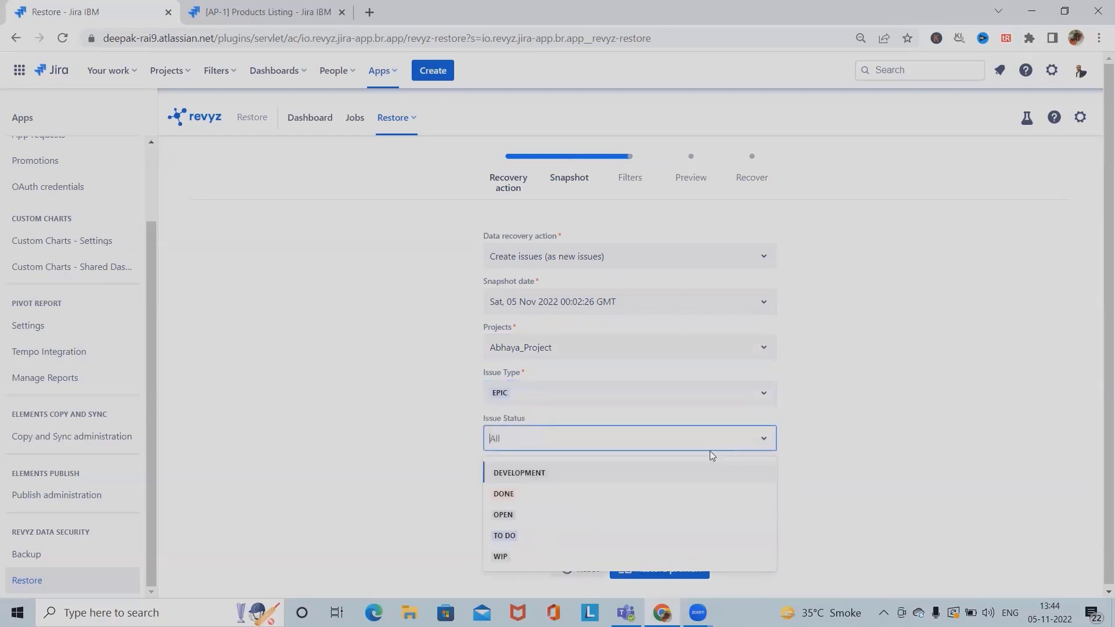
pyautogui.click(448, 481)
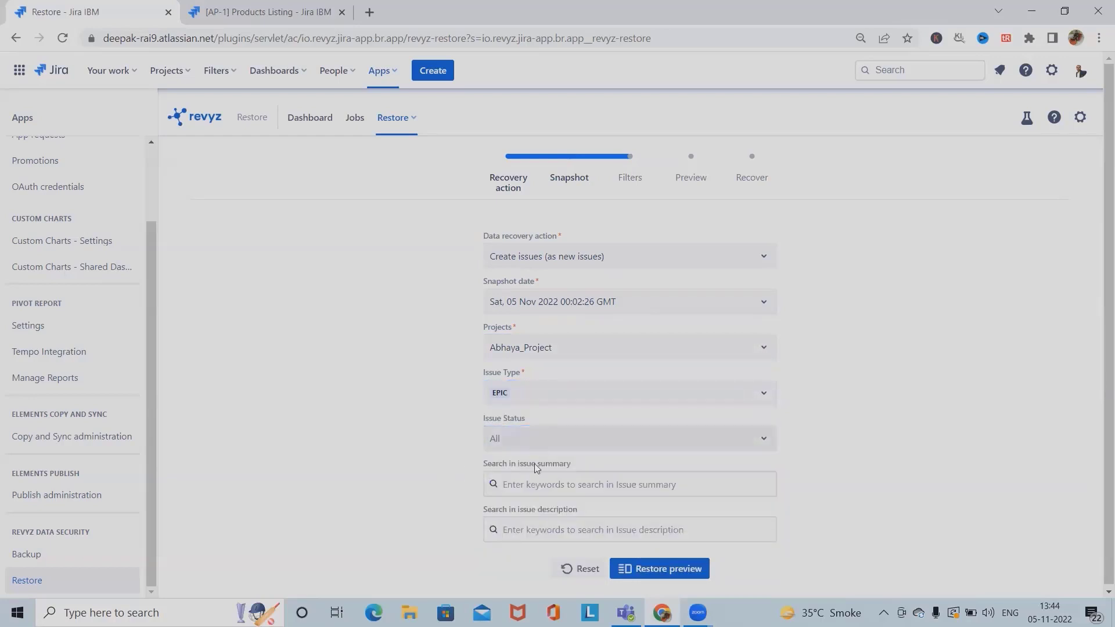
pyautogui.click(571, 393)
pyautogui.click(568, 450)
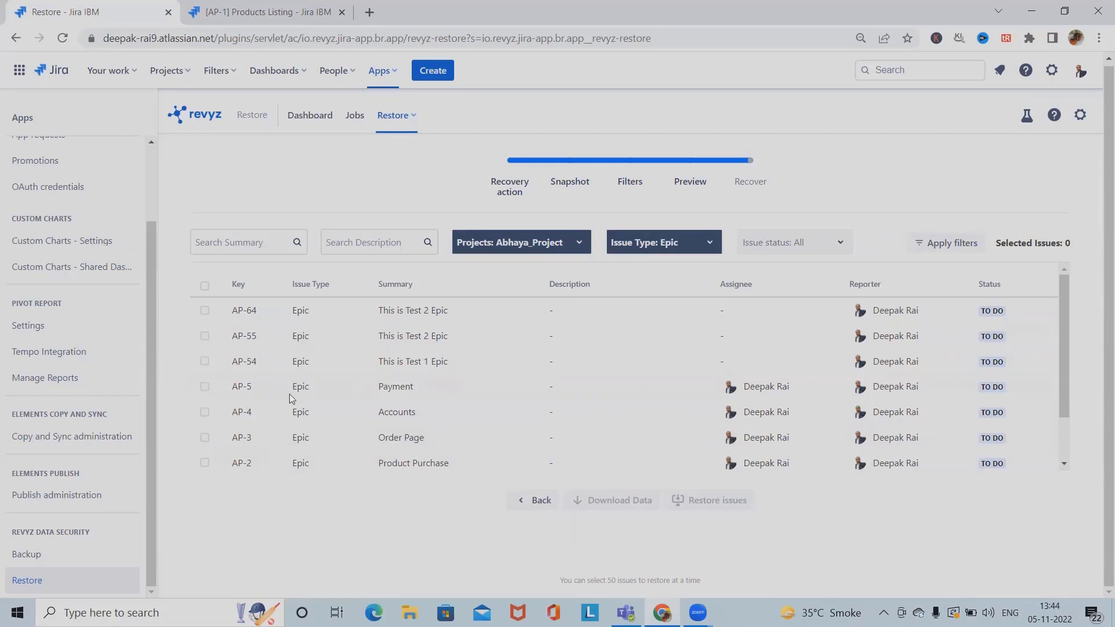
# Select epic AP-1 Products Listing in the preview and confirm restoring it
pyautogui.scroll(-1, 1063, 378)
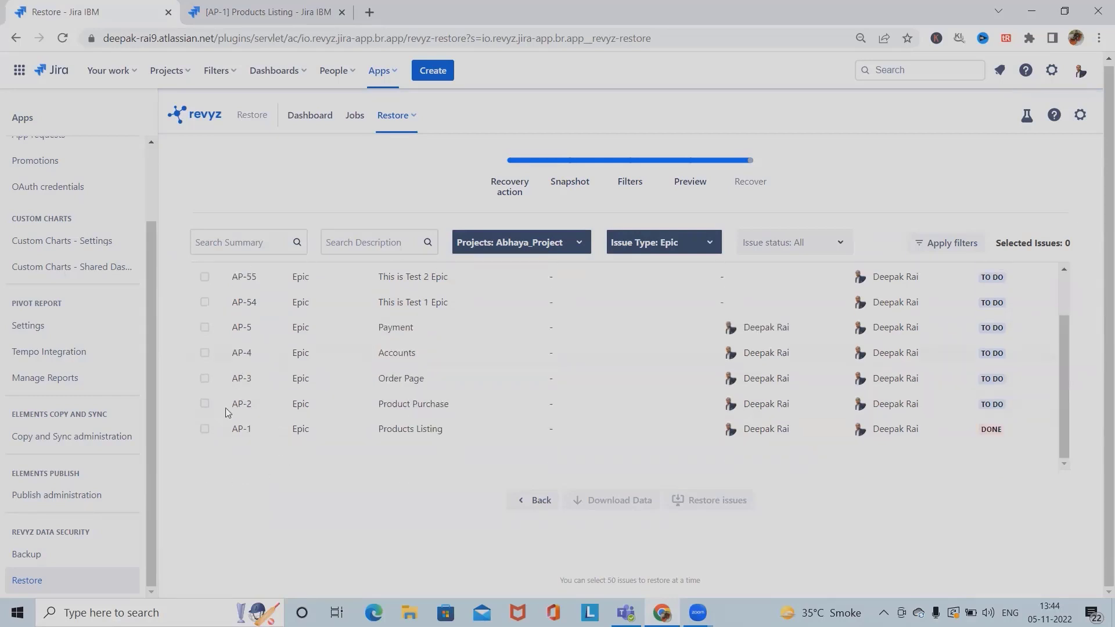
pyautogui.click(204, 429)
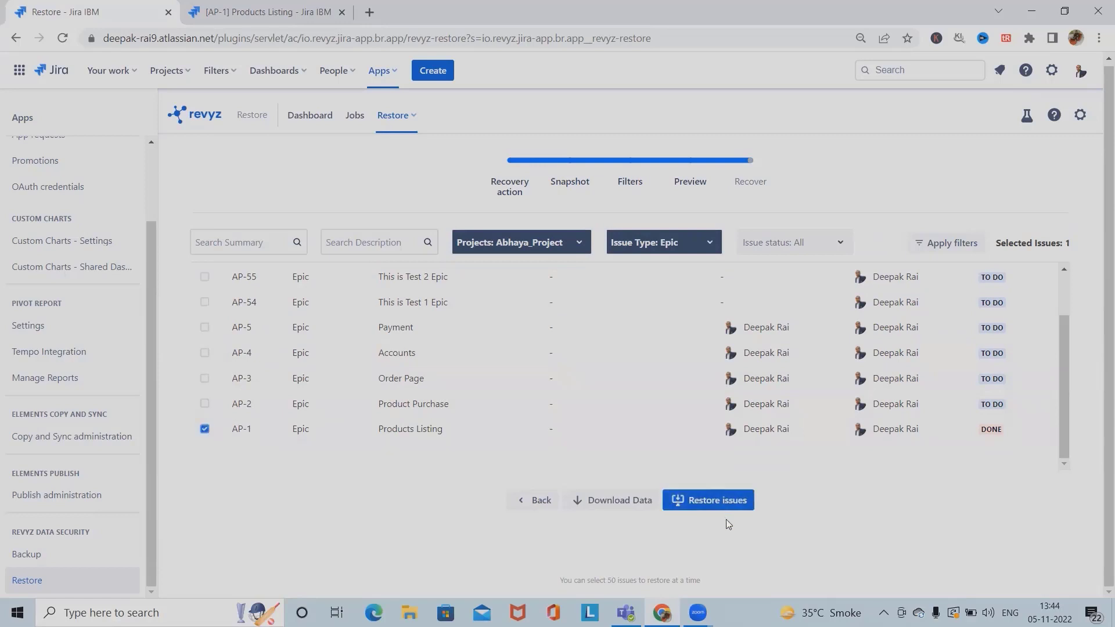
pyautogui.click(726, 500)
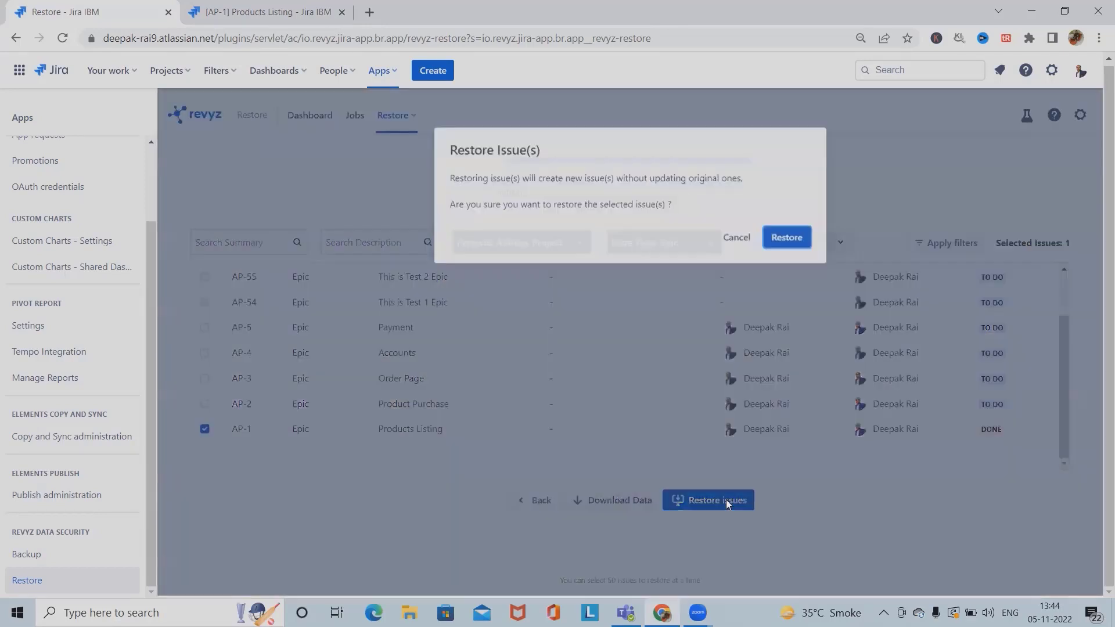
pyautogui.click(774, 238)
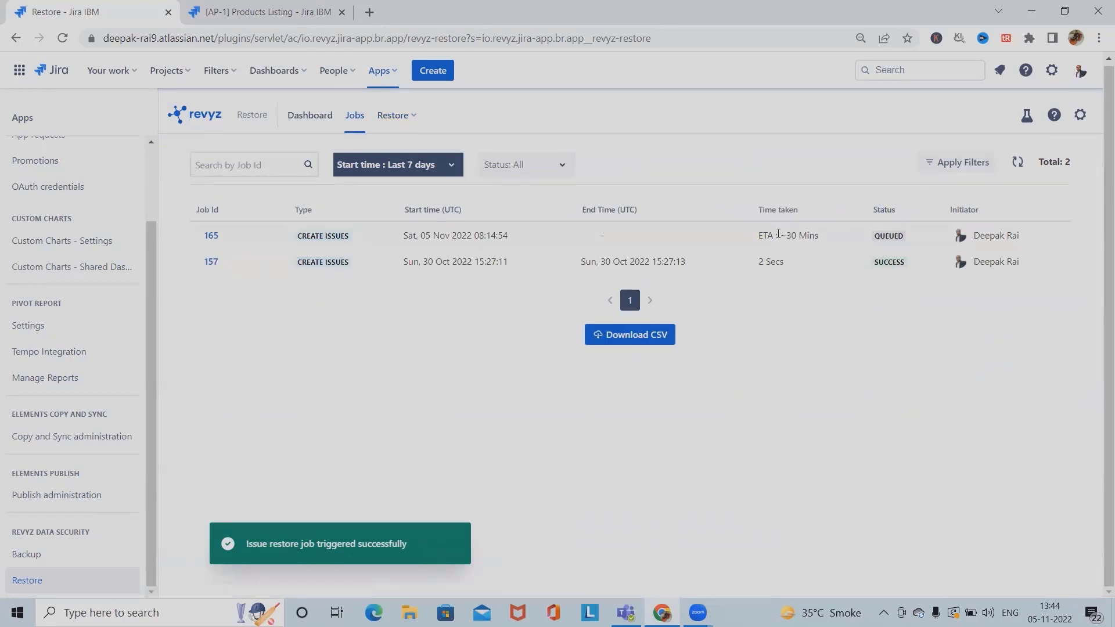
# Review restore job 165's details and refreshed logs, with AP-1 opened in a new tab
pyautogui.click(212, 236)
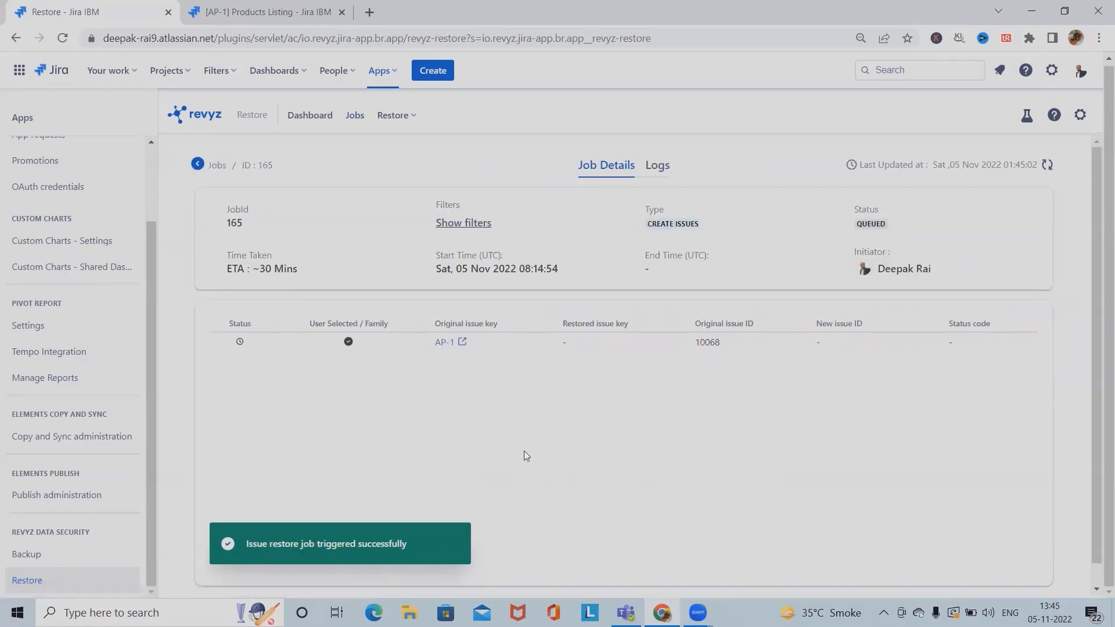
pyautogui.click(444, 343)
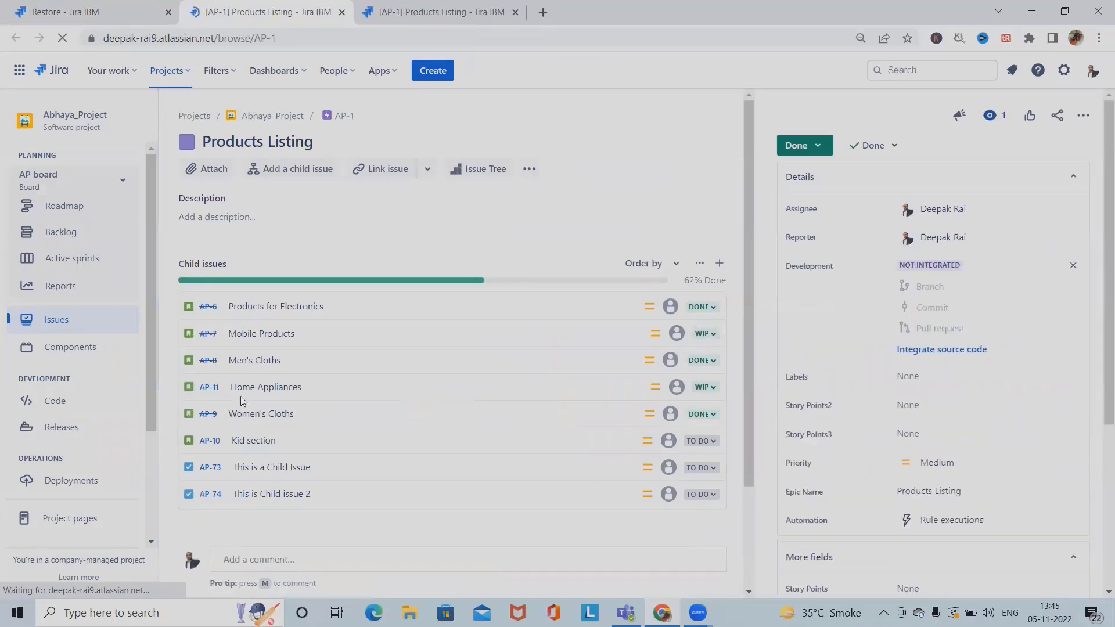
pyautogui.click(124, 17)
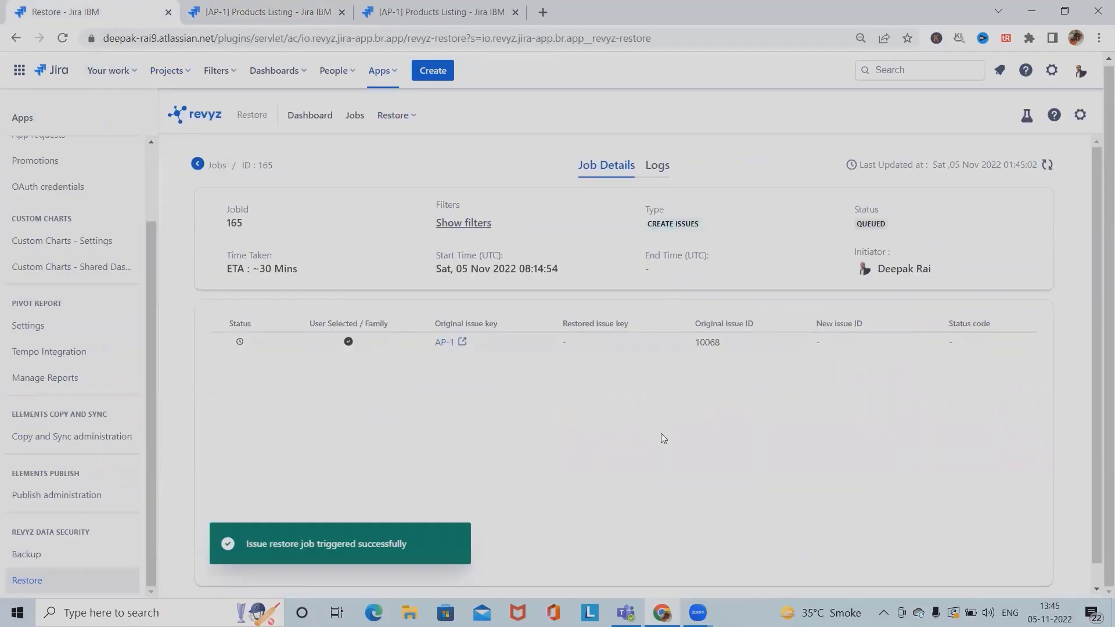
pyautogui.click(657, 165)
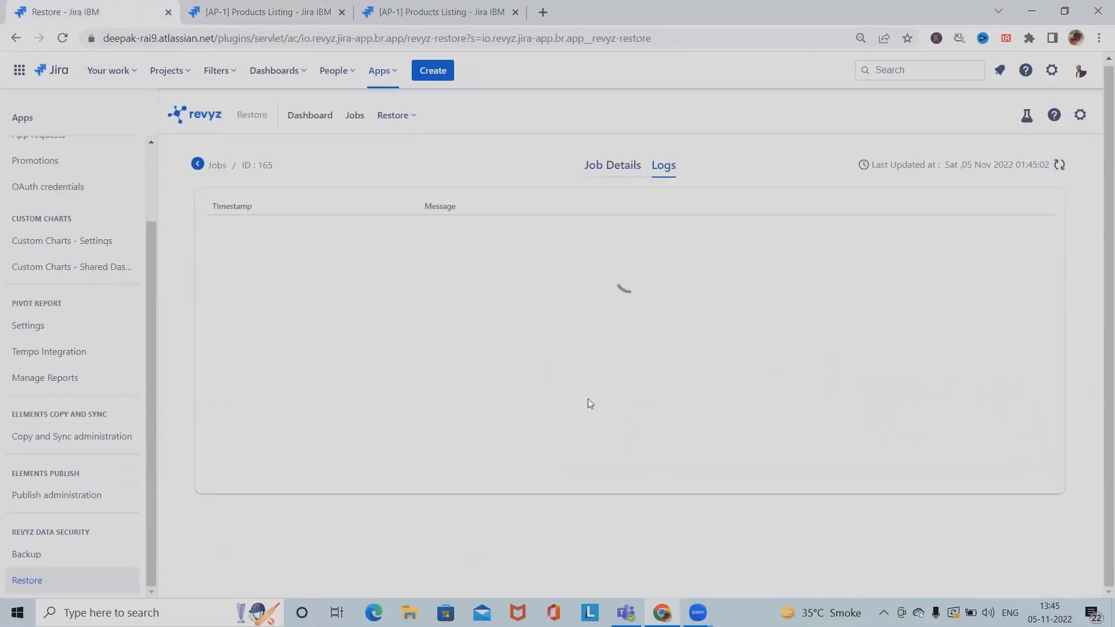
pyautogui.click(1059, 165)
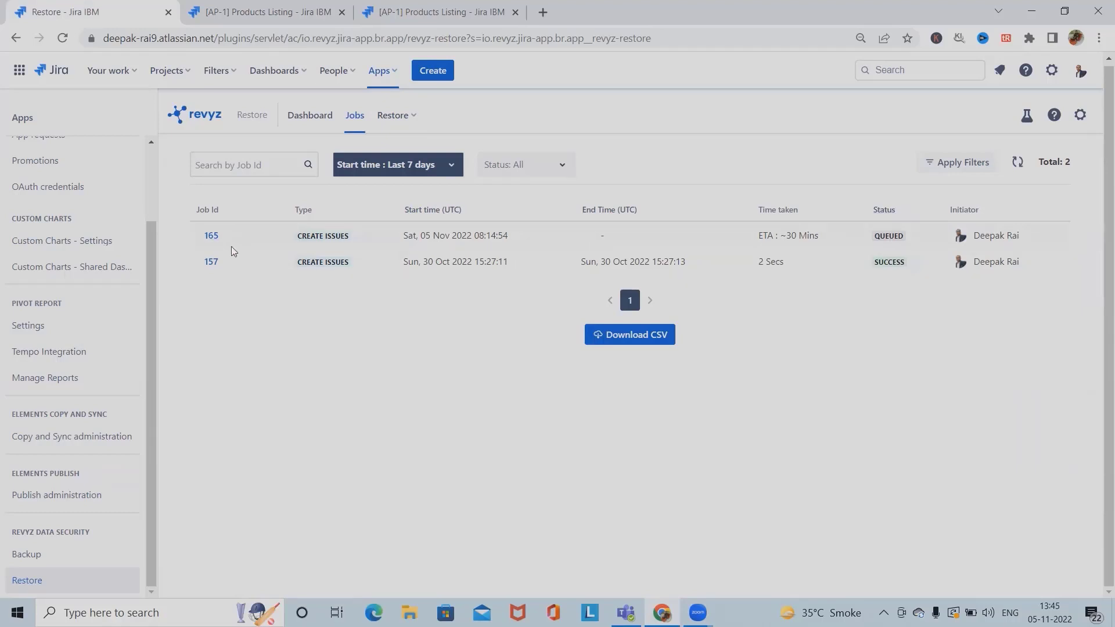
# Check overall job statistics and open the R_09002 status code explanation in a new tab
pyautogui.click(309, 115)
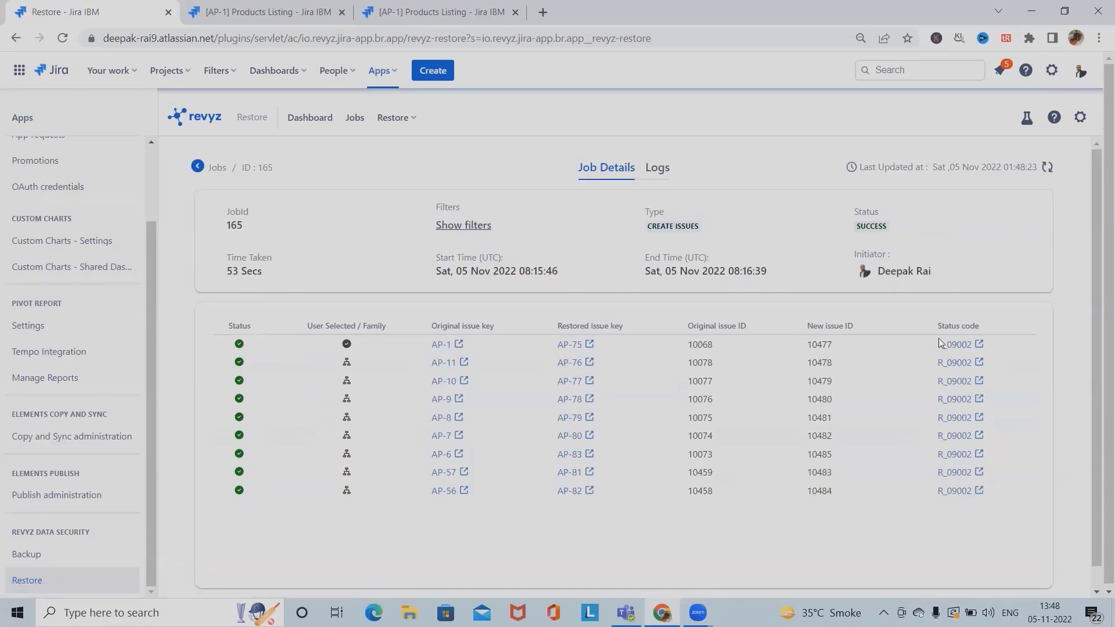
pyautogui.rightClick(967, 343)
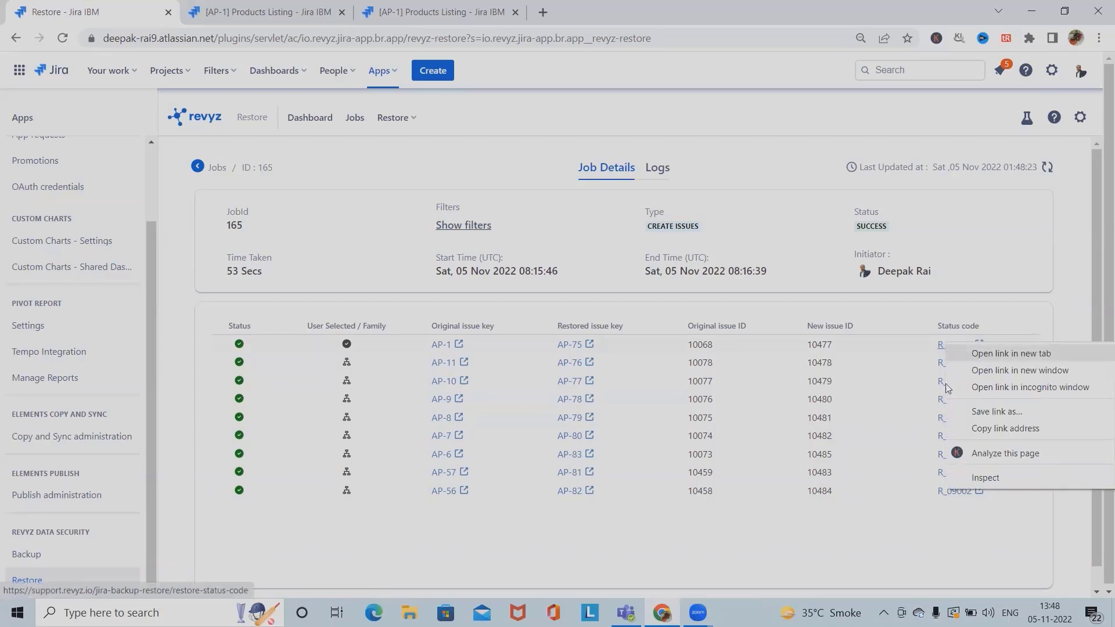
pyautogui.click(987, 353)
# Expand R_01001 on the Restore Status Code page to read its failed Create Issue details
pyautogui.click(414, 21)
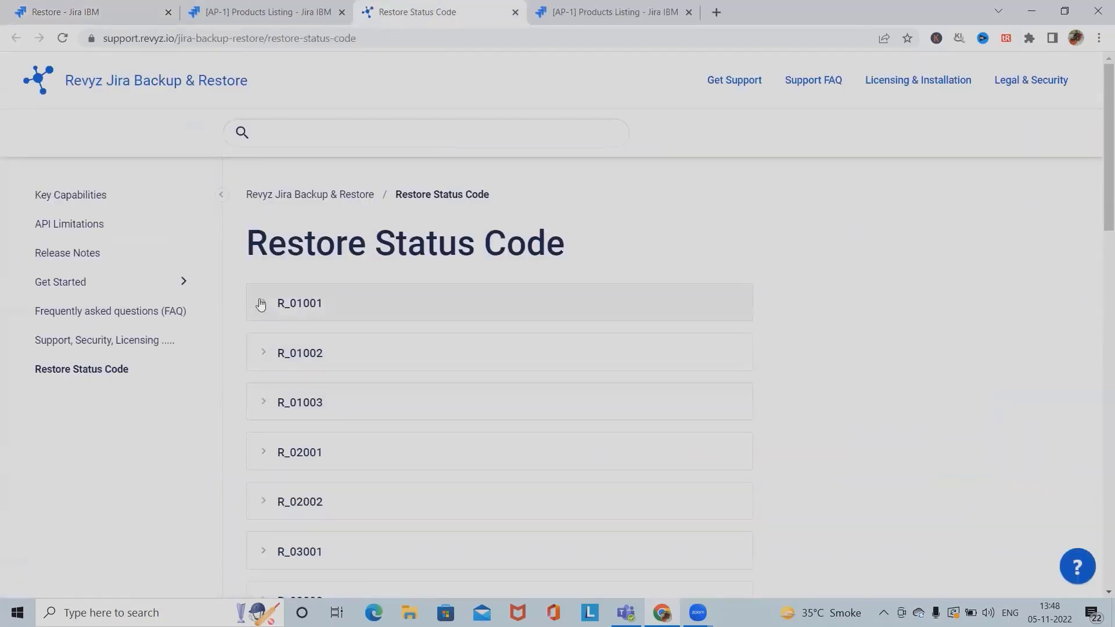
pyautogui.click(261, 303)
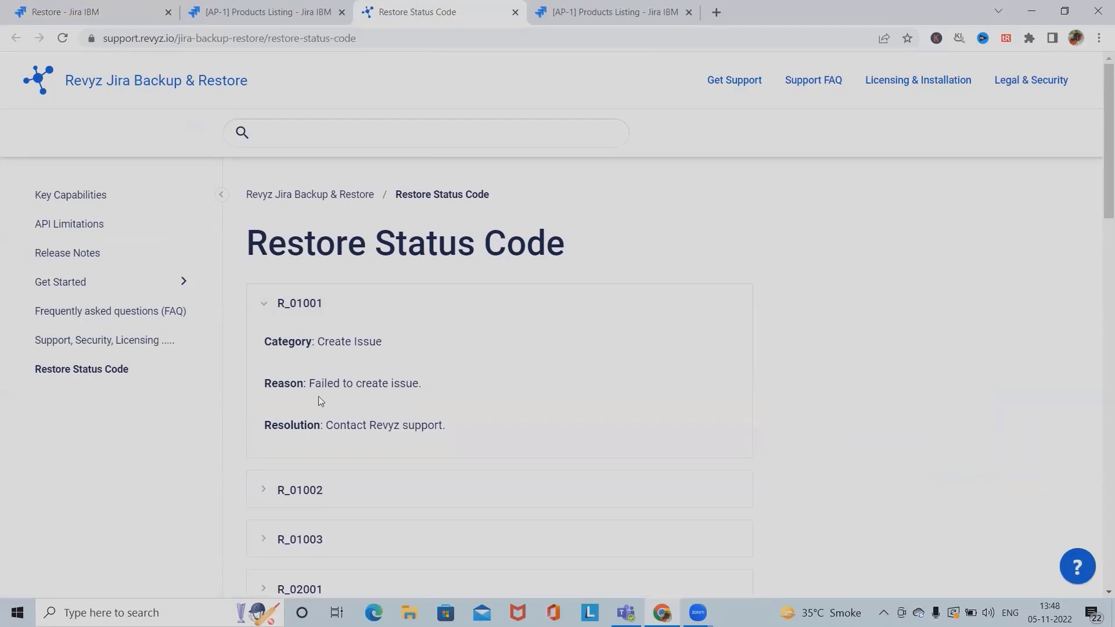
pyautogui.scroll(-15, 319, 397)
pyautogui.scroll(10, 322, 401)
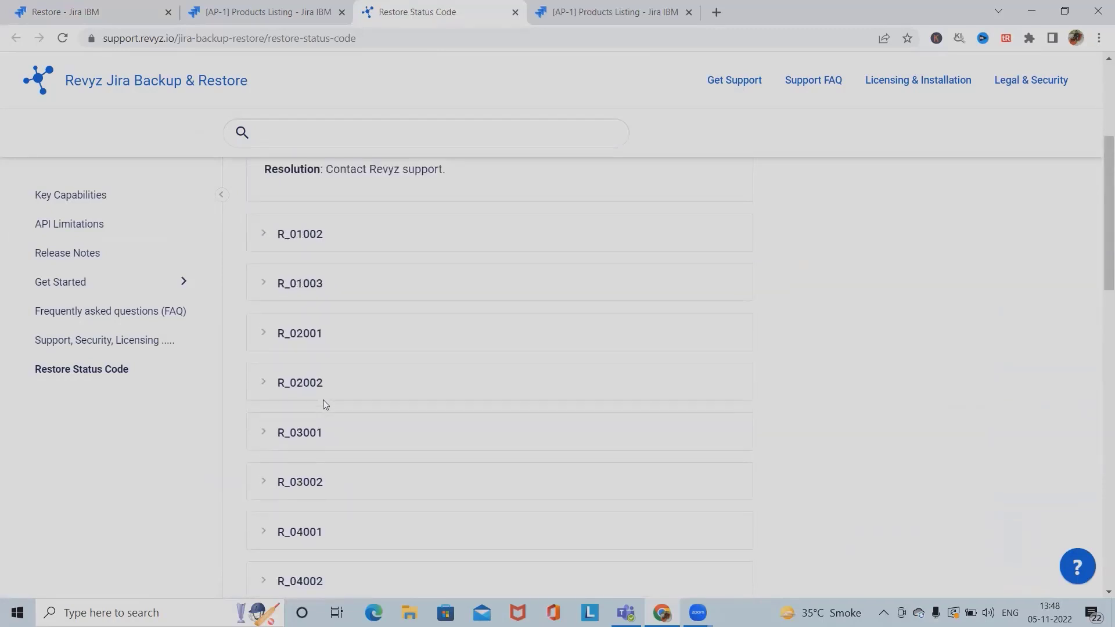
pyautogui.scroll(5, 325, 405)
pyautogui.scroll(-1, 343, 395)
pyautogui.scroll(2, 348, 395)
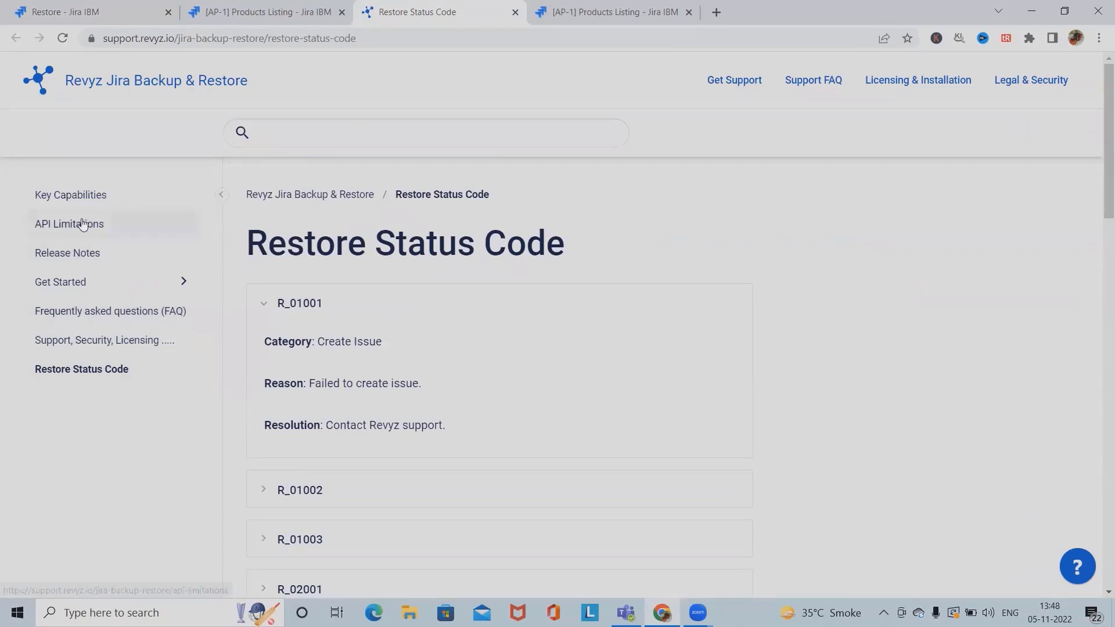
pyautogui.click(259, 12)
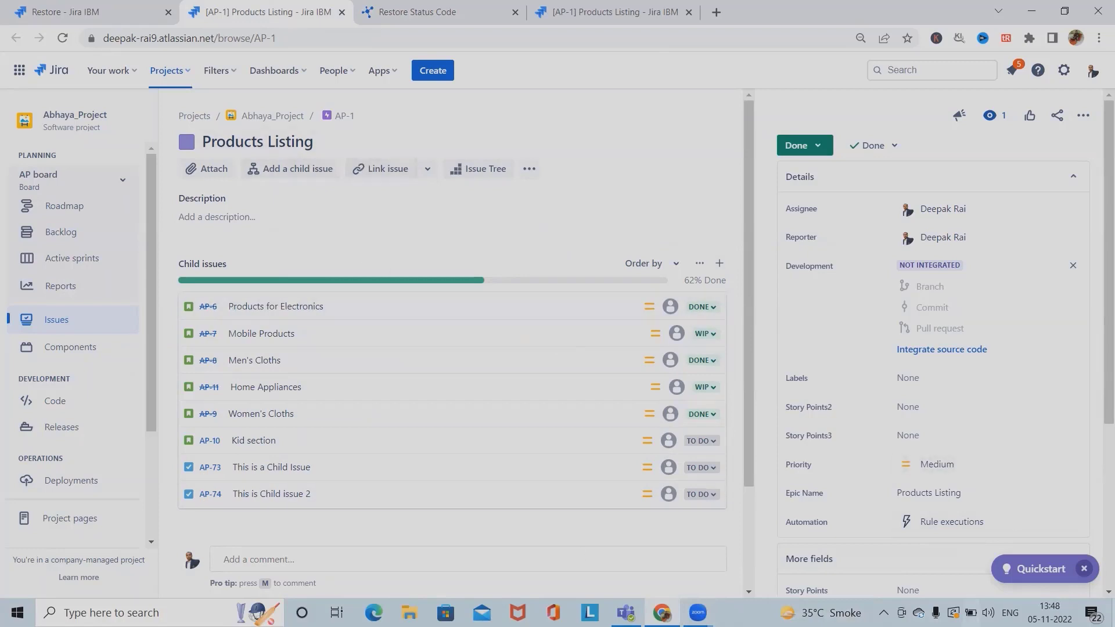
pyautogui.click(387, 25)
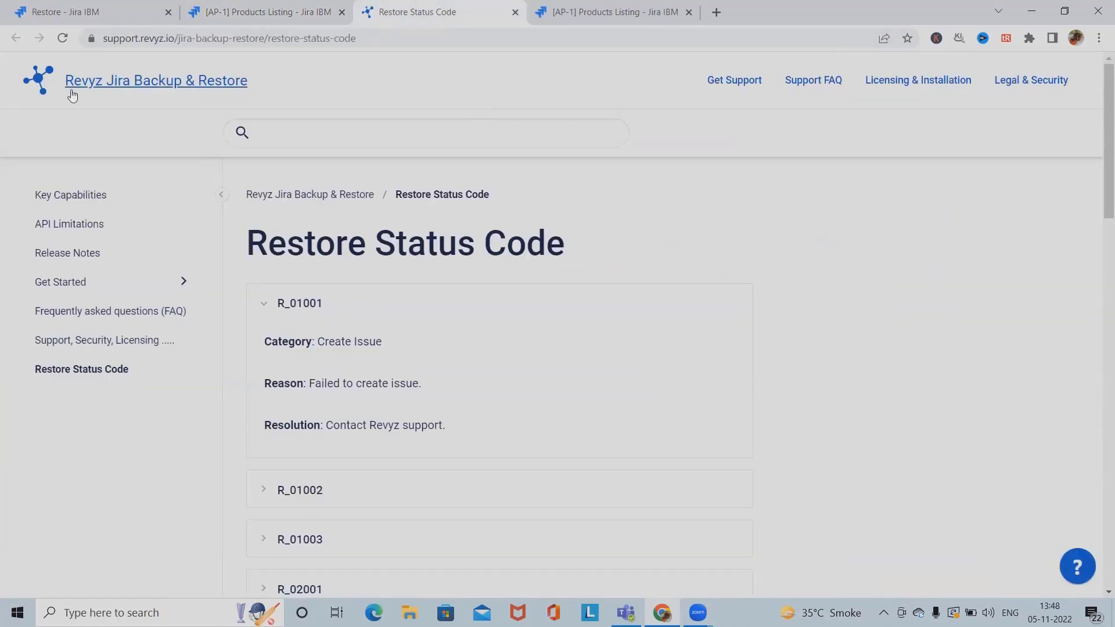
# Review job 165's nine restored issues: AP-1 and its children, now AP-75 to AP-83
pyautogui.click(73, 13)
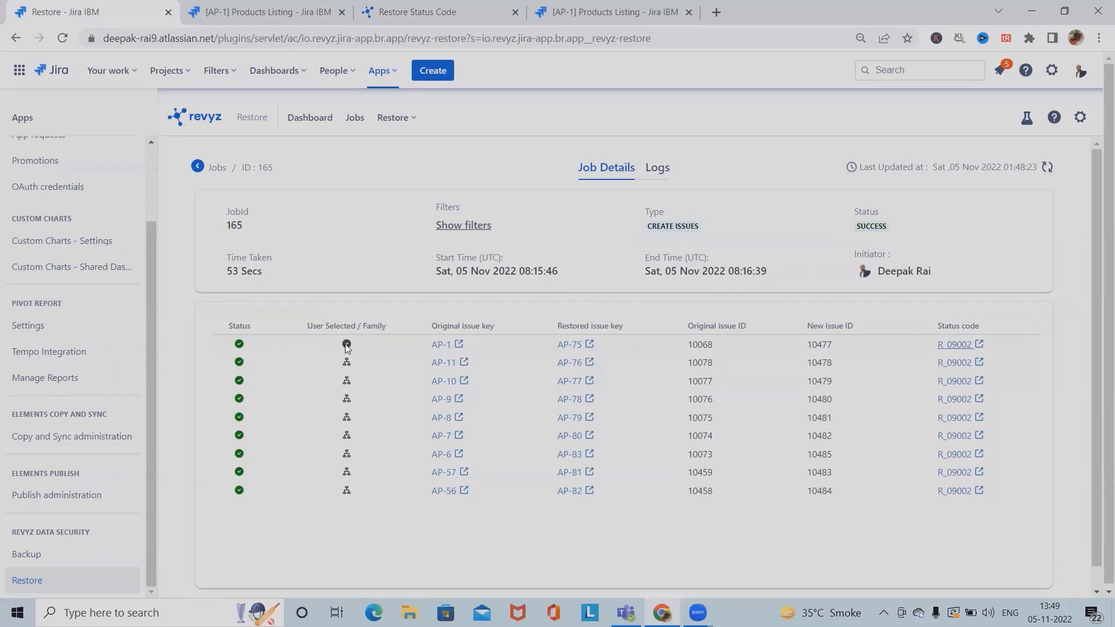
pyautogui.moveTo(347, 363)
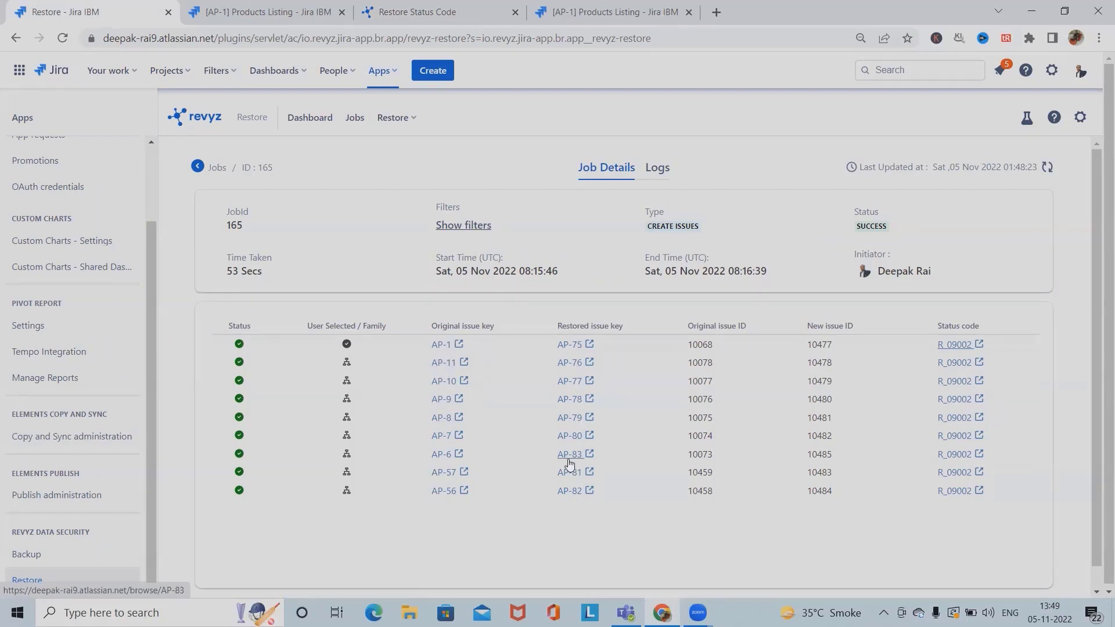
pyautogui.moveTo(710, 311); pyautogui.dragTo(729, 463)
pyautogui.click(840, 322)
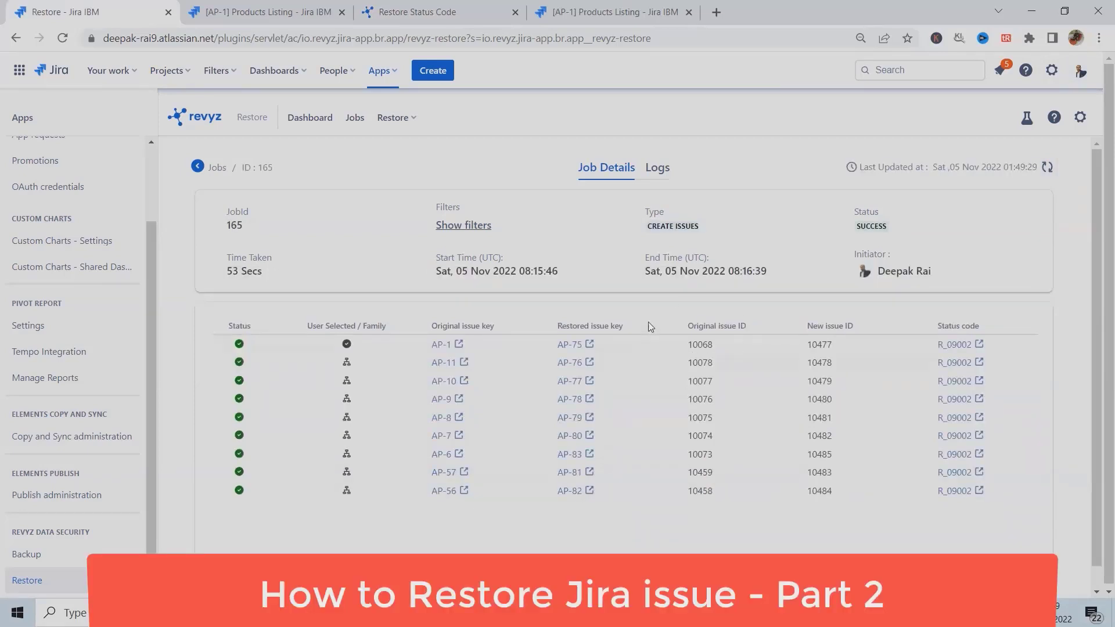
# Add child task 'Child 4' (AP-84) to the AP-1 Products Listing epic
pyautogui.click(256, 11)
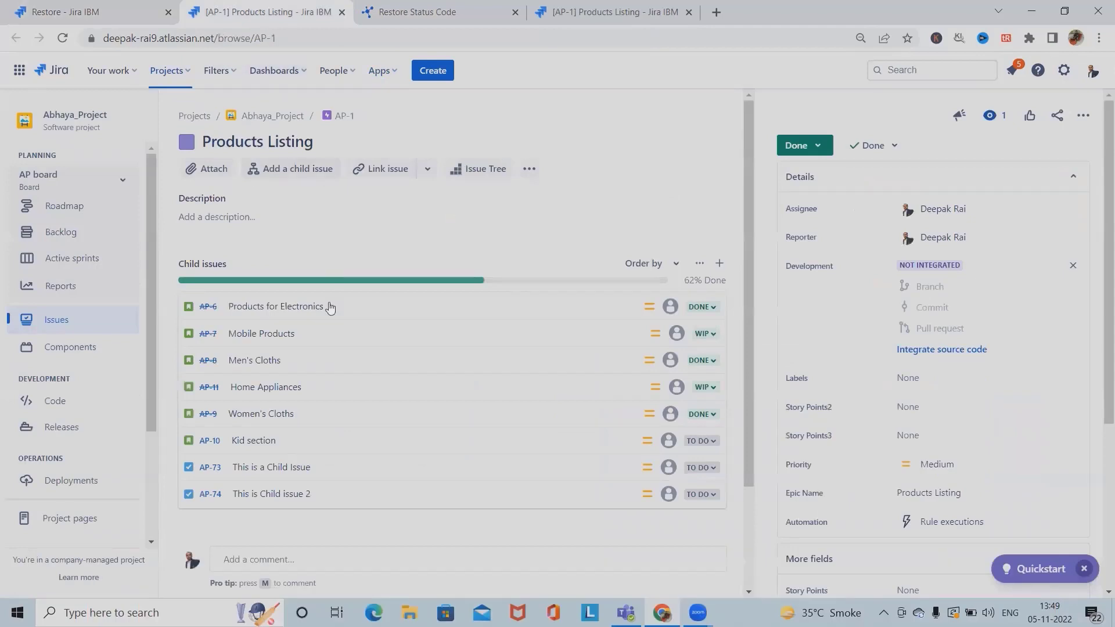
pyautogui.click(246, 176)
pyautogui.write('Ch')
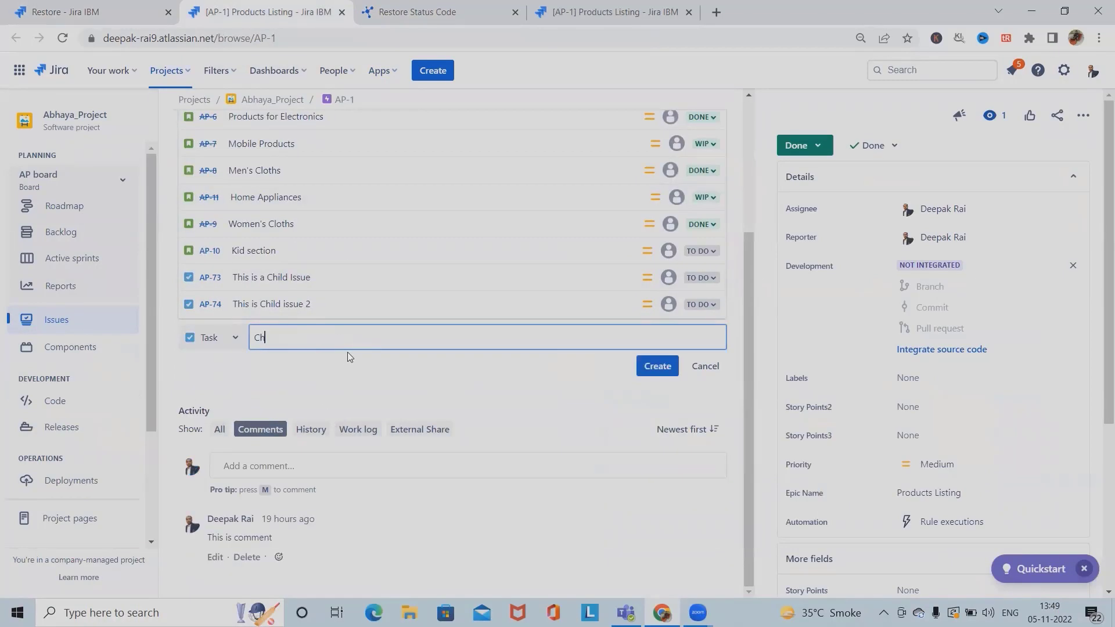
pyautogui.write('ild')
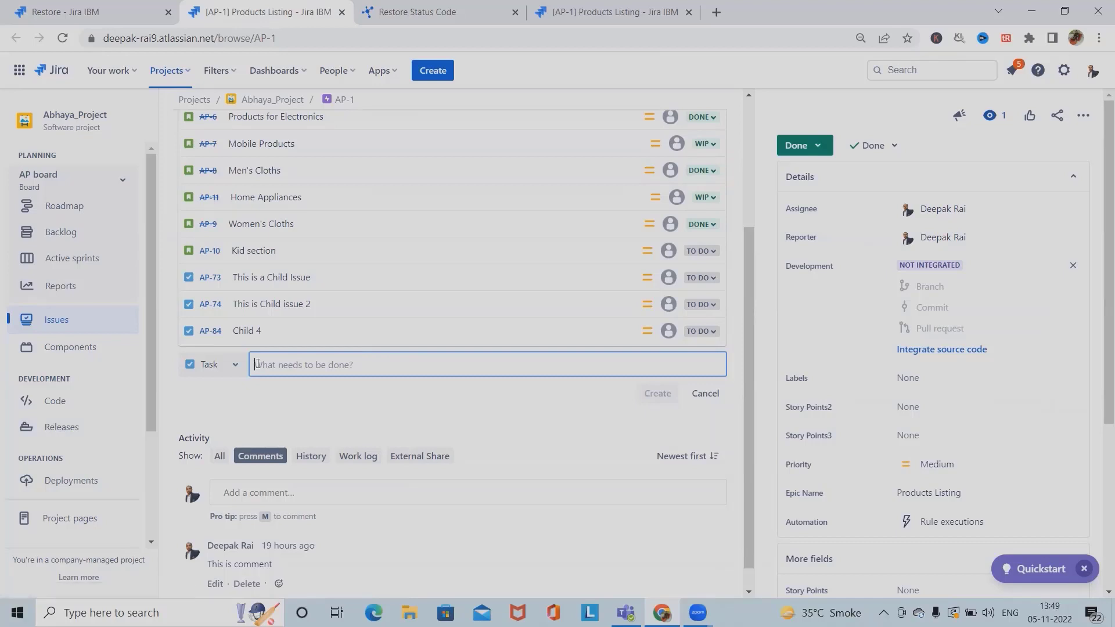
pyautogui.write('R')
pyautogui.hotkey('ctrl', 'Tab')
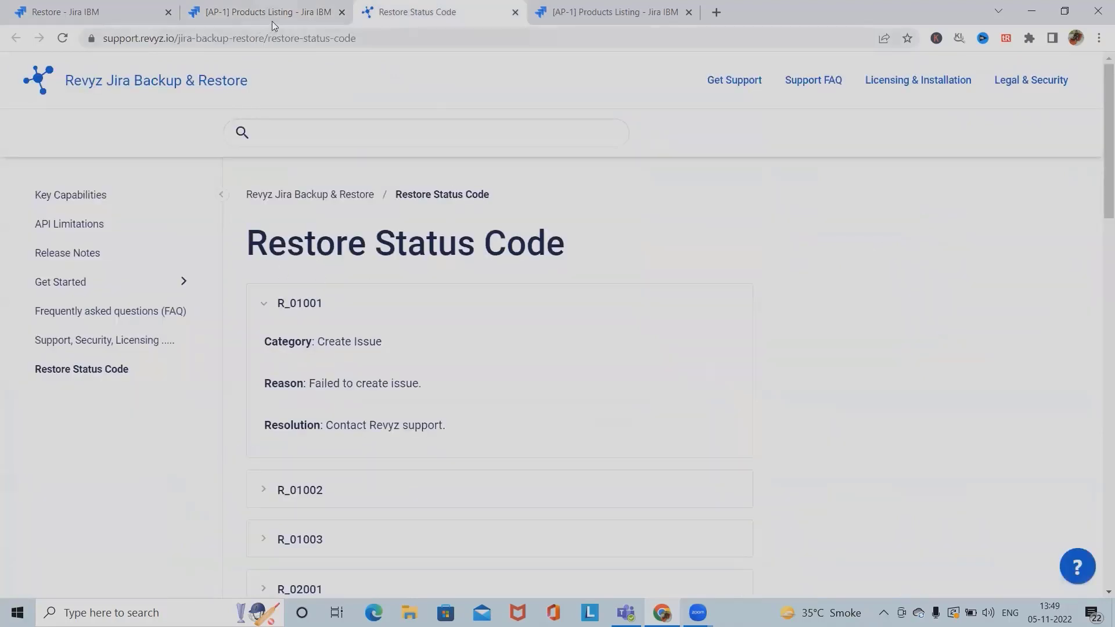
# Start a new Revyz restore set to revert issues rather than recreate them
pyautogui.hotkey('ctrl', 'shift', 'Tab')
pyautogui.hotkey('ctrl', 'shift', 'Tab')
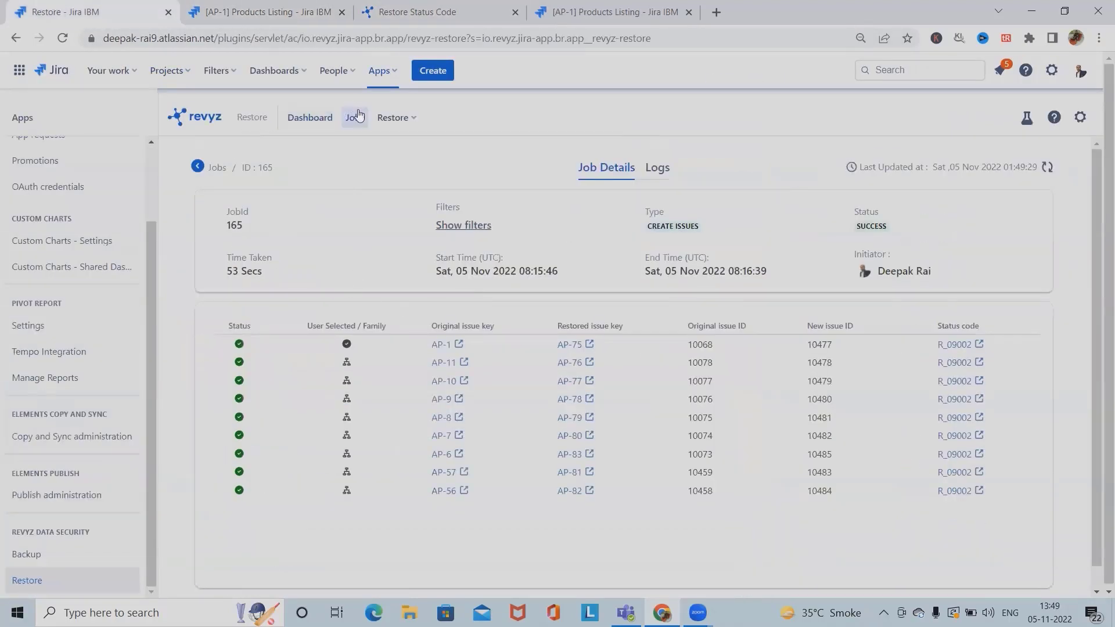
pyautogui.click(394, 117)
pyautogui.click(407, 170)
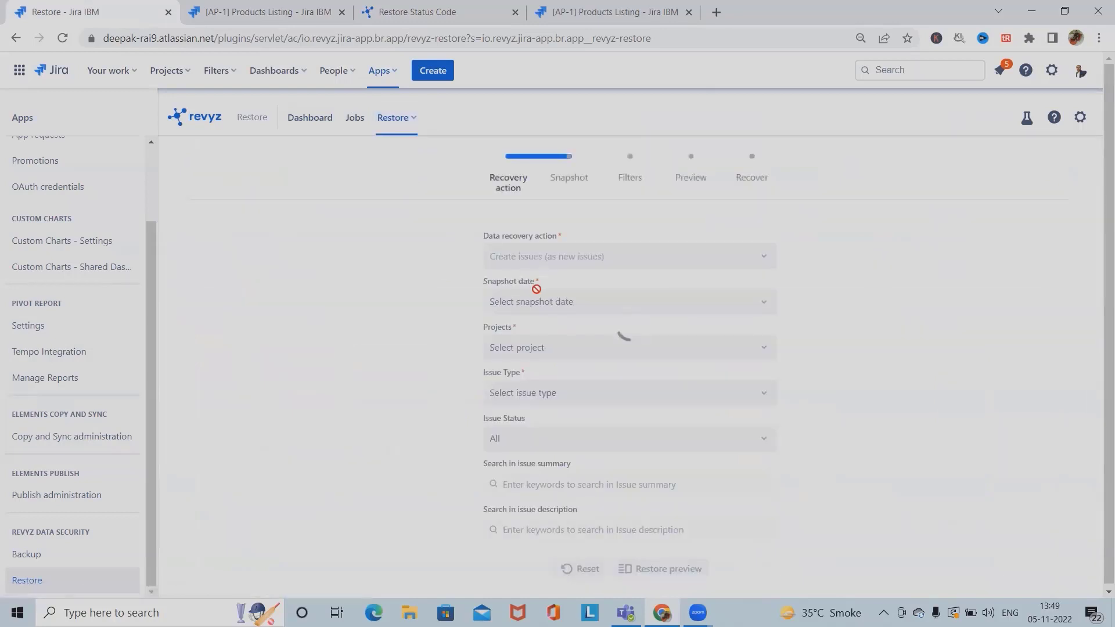
pyautogui.click(629, 258)
pyautogui.click(552, 311)
# Preview Abhaya_Project EPIC issues from the Sat 05 Nov 2022 00:02:26 GMT snapshot
pyautogui.click(603, 303)
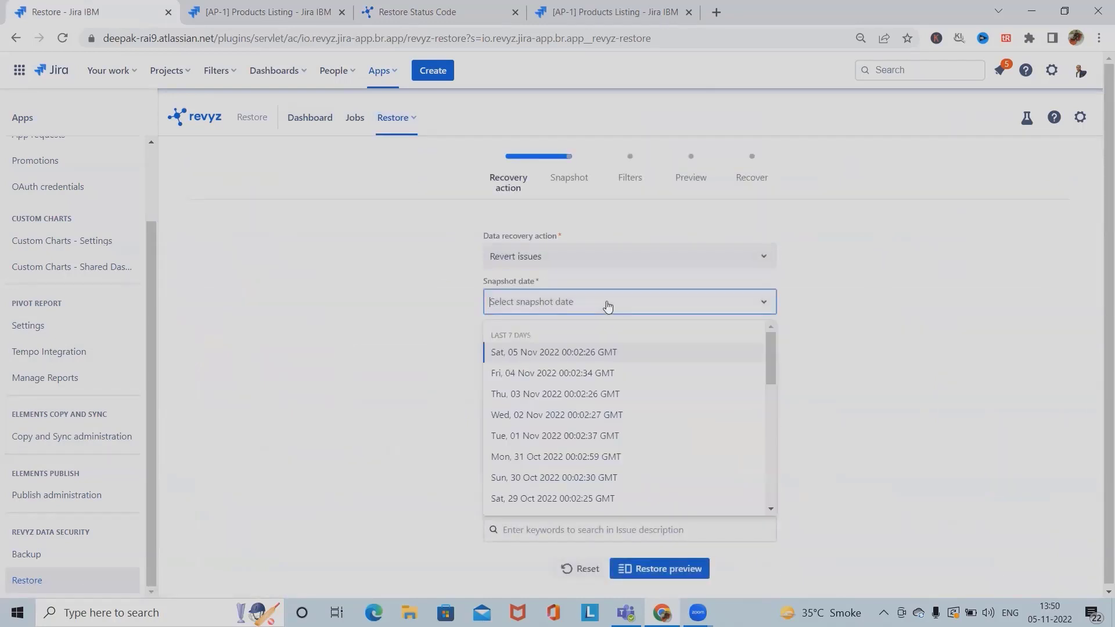
pyautogui.click(573, 356)
pyautogui.click(567, 352)
pyautogui.click(553, 386)
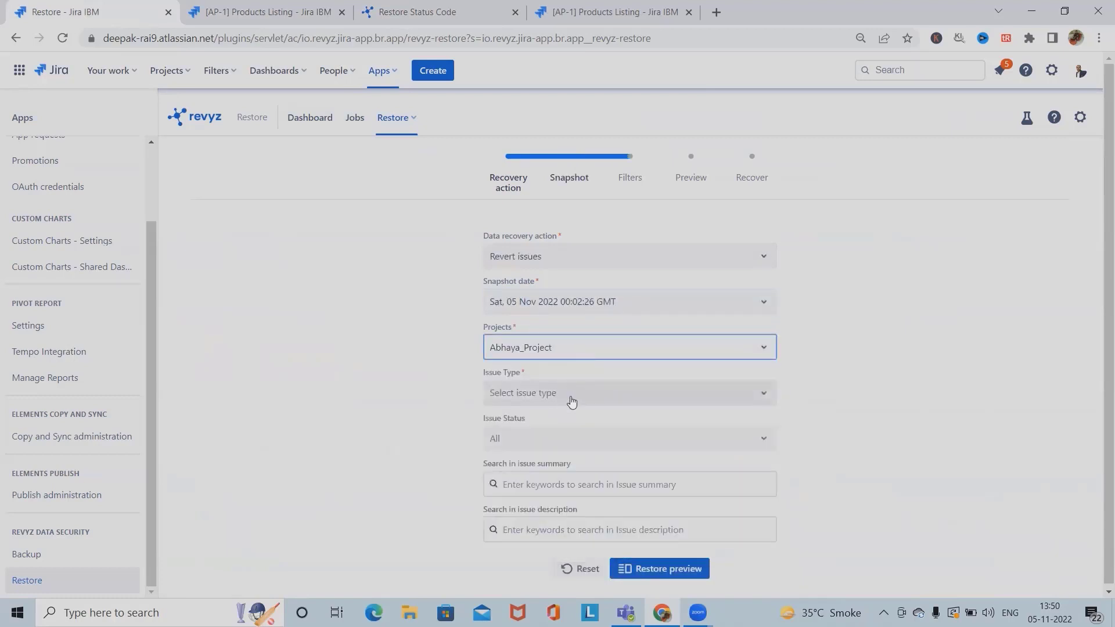
pyautogui.click(597, 397)
pyautogui.click(513, 451)
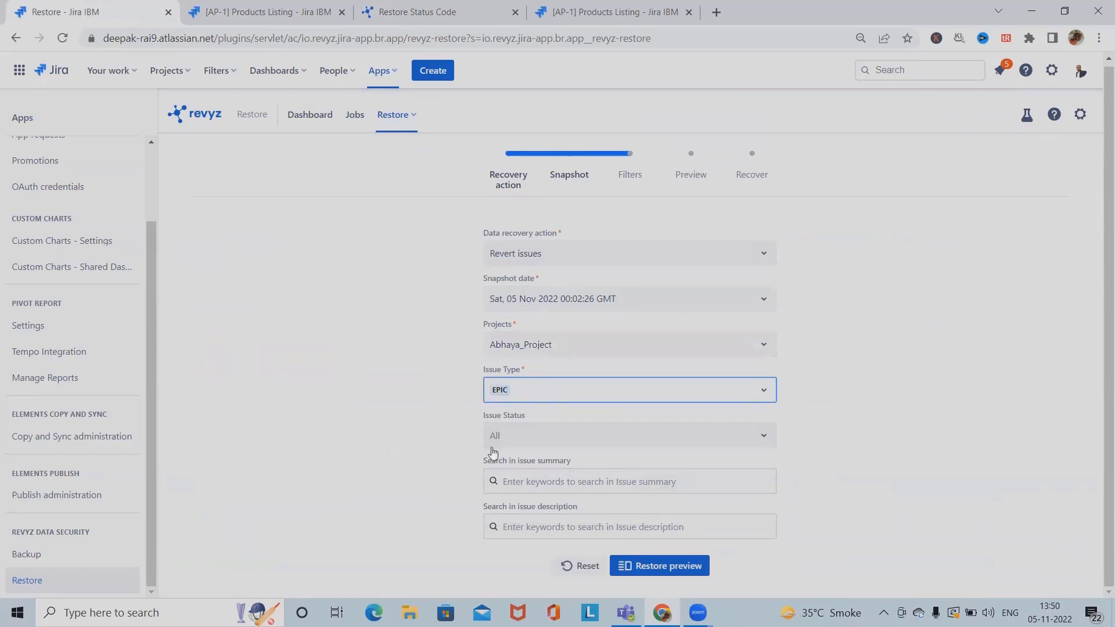
pyautogui.click(653, 565)
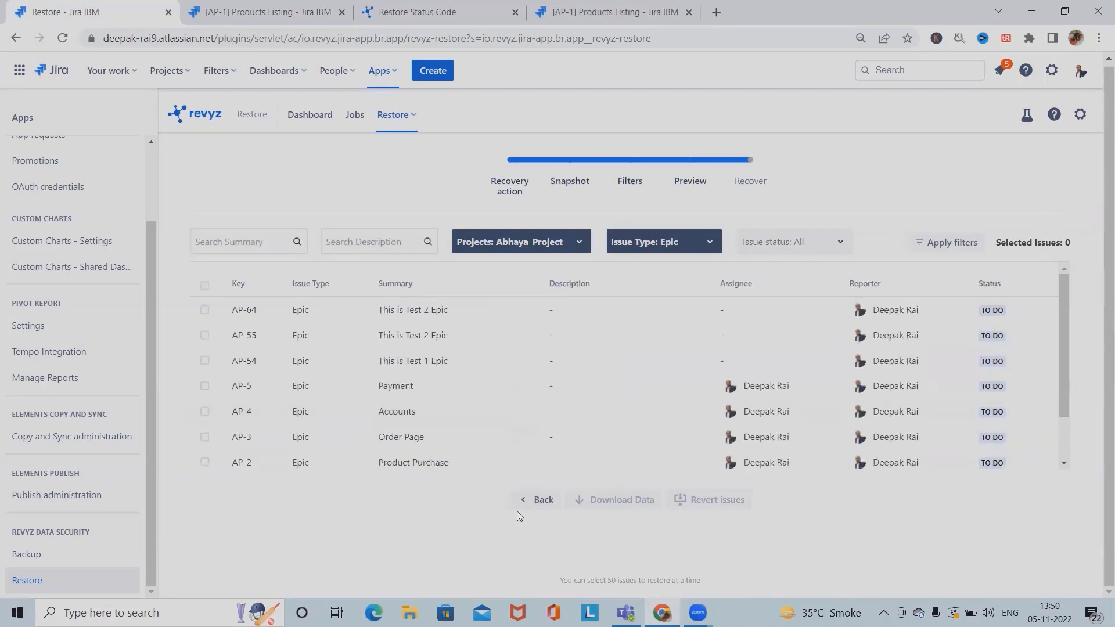
# Select epic AP-1 and confirm reverting it to its snapshot version
pyautogui.scroll(-2, 759, 391)
pyautogui.scroll(2, 836, 419)
pyautogui.scroll(-2, 838, 419)
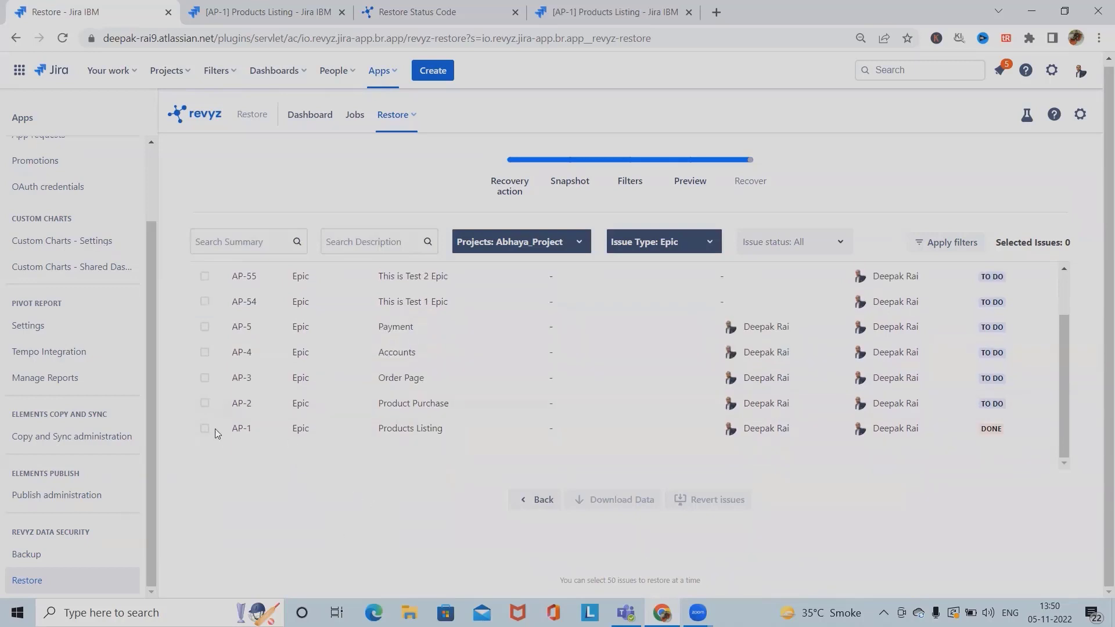
pyautogui.click(204, 429)
pyautogui.click(710, 501)
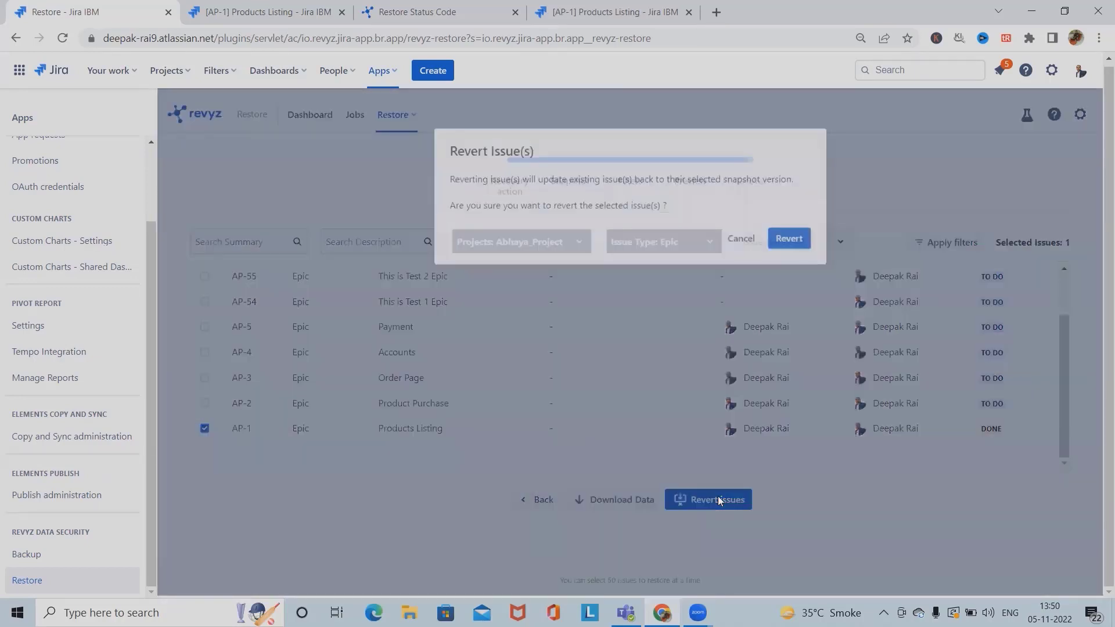
pyautogui.click(800, 236)
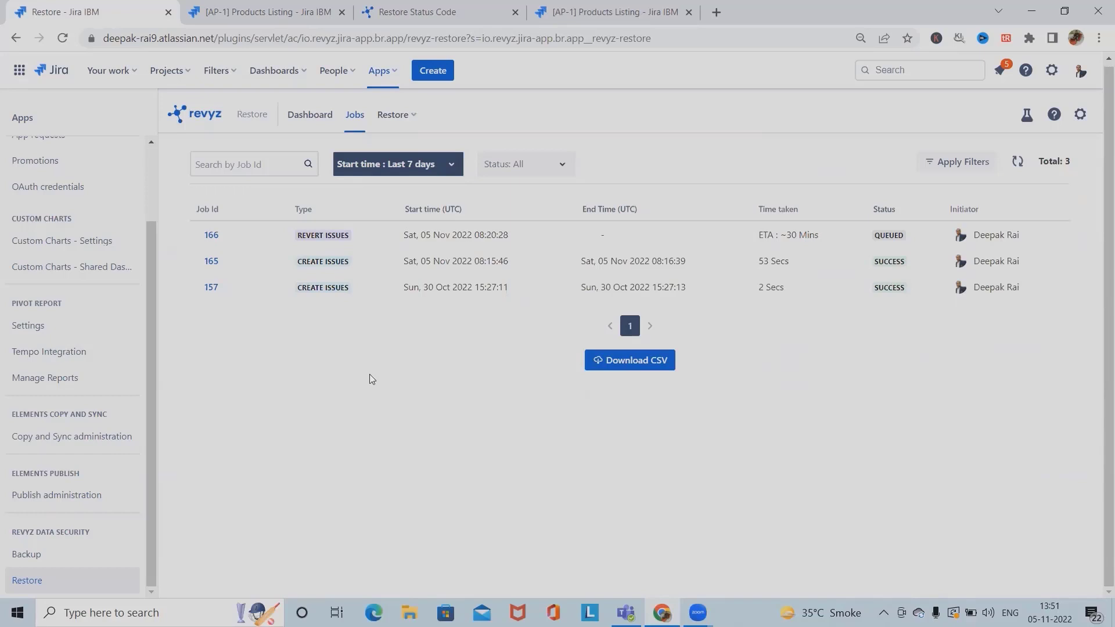
# Refresh Revyz and open job 166's details, now succeeded in 3 seconds
pyautogui.click(406, 115)
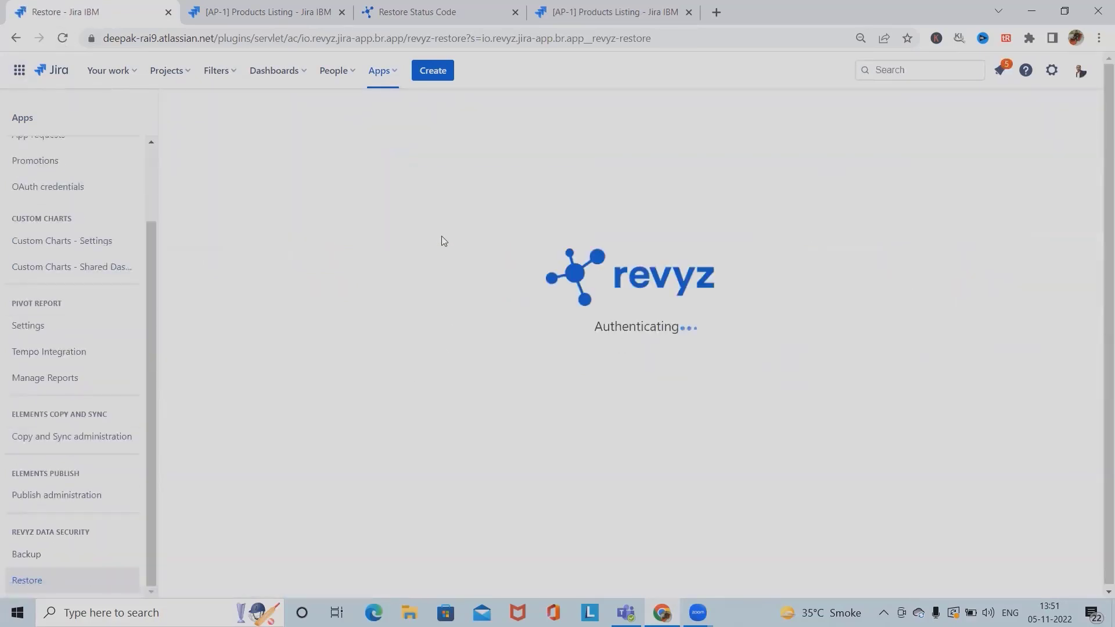
pyautogui.click(409, 119)
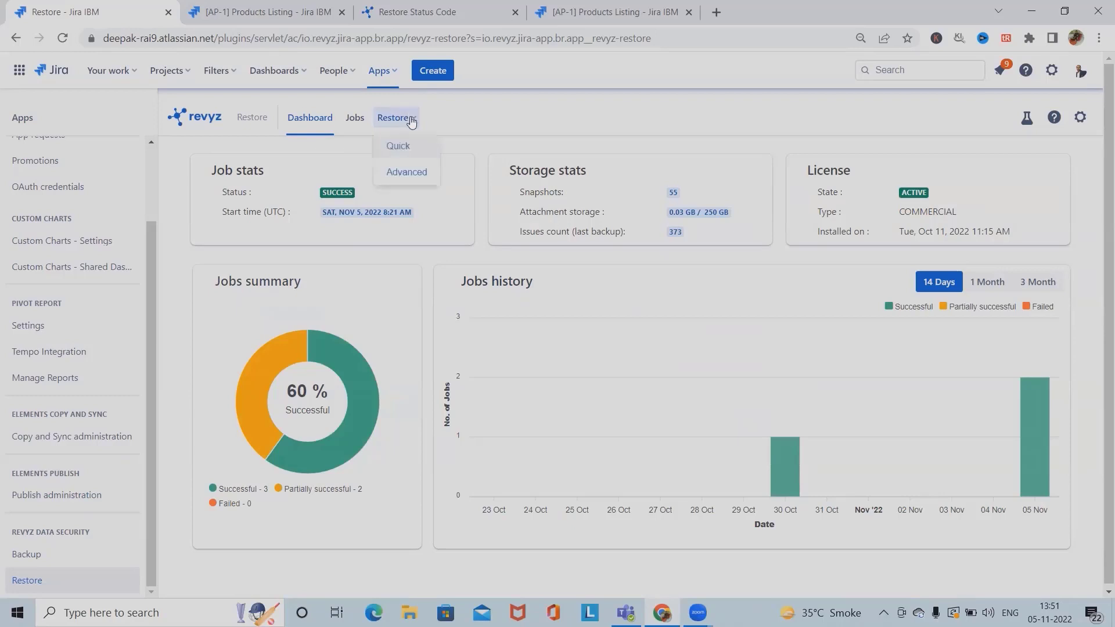
pyautogui.click(355, 117)
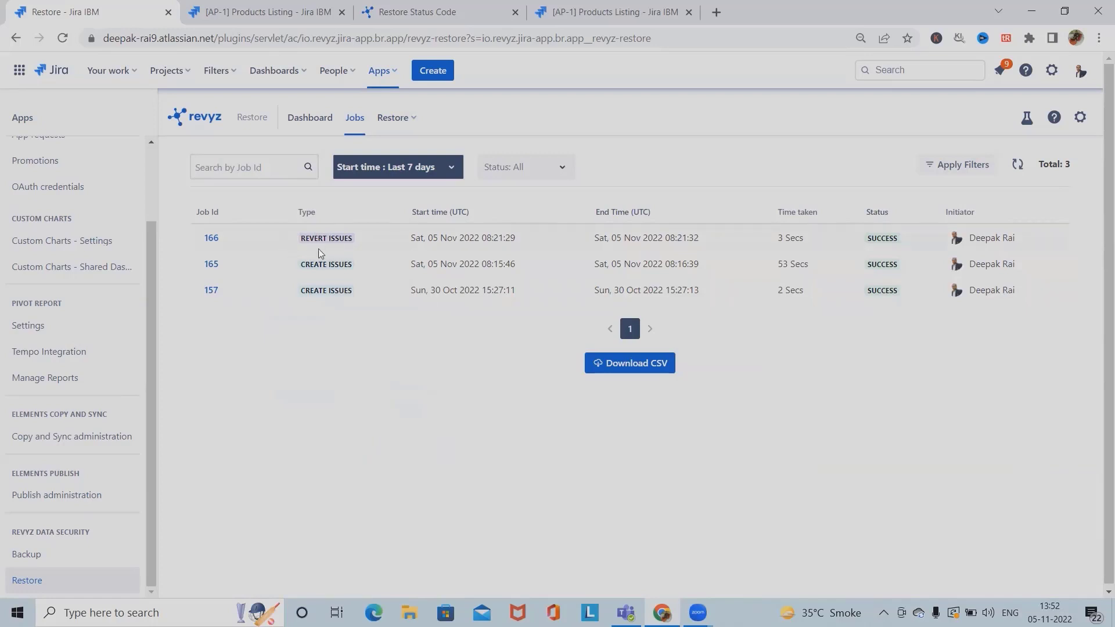
pyautogui.click(212, 239)
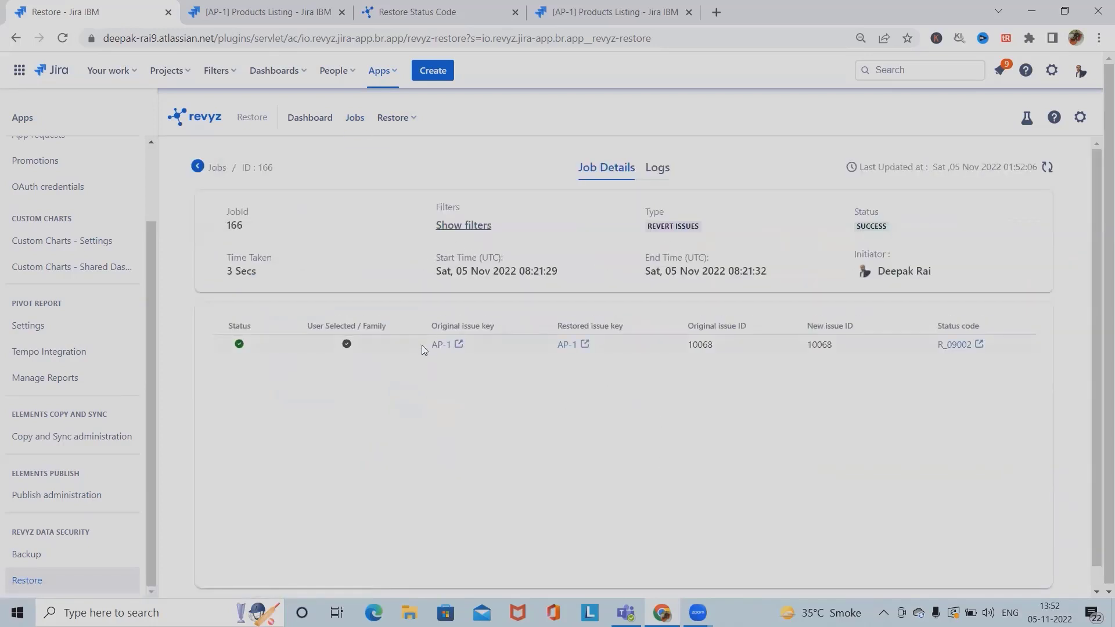
# Inspect the AP-1 issue and the R_09002 status-code help page, then return to job 166
pyautogui.click(436, 345)
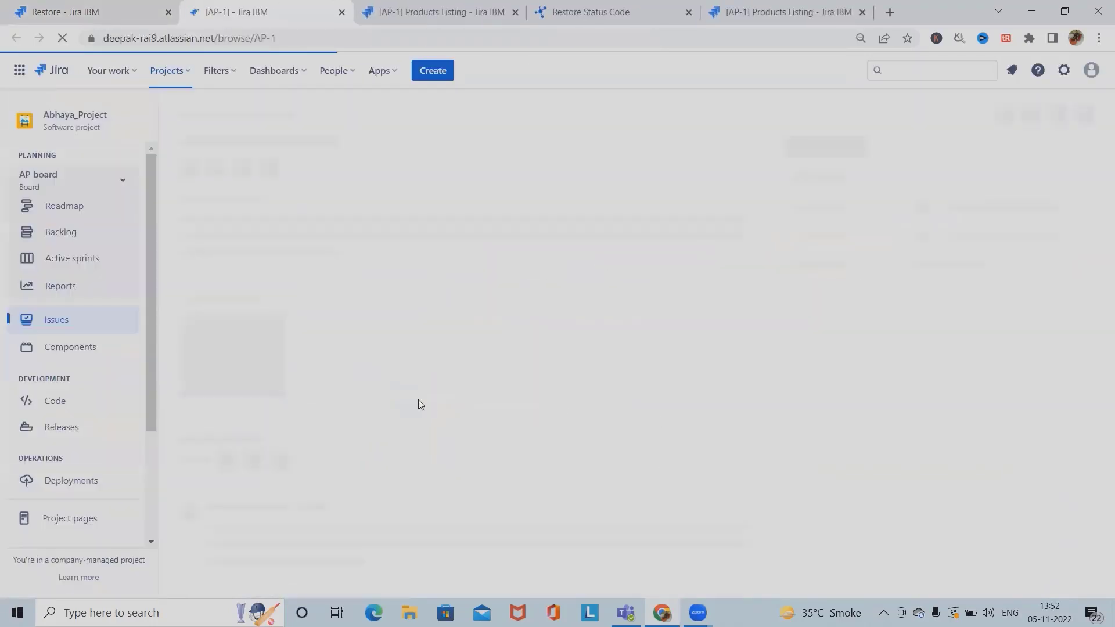
pyautogui.click(342, 12)
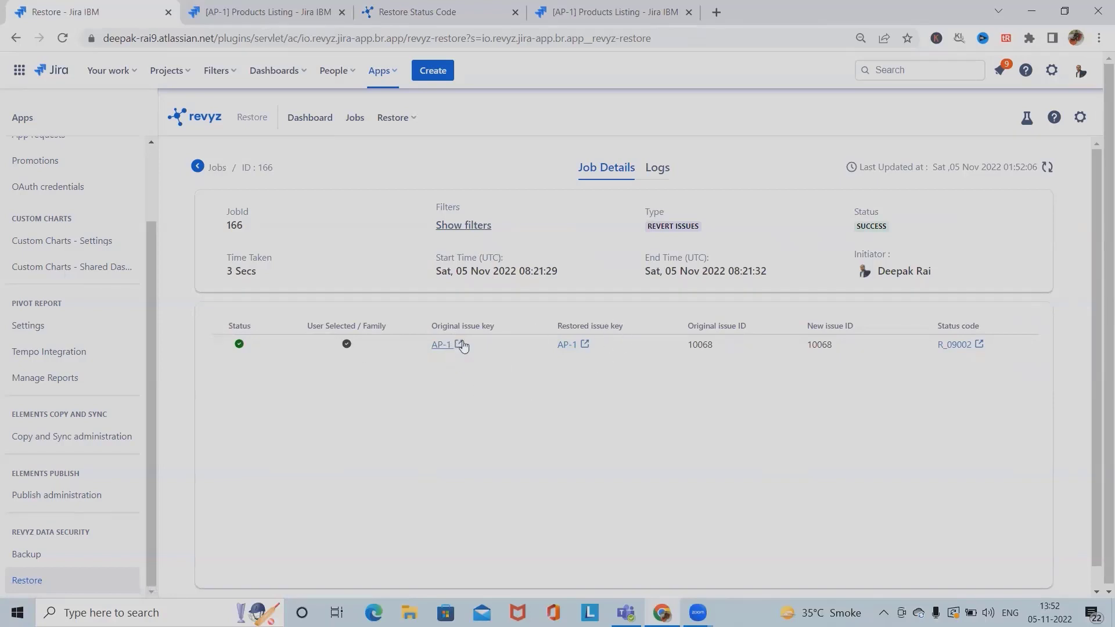
pyautogui.click(955, 346)
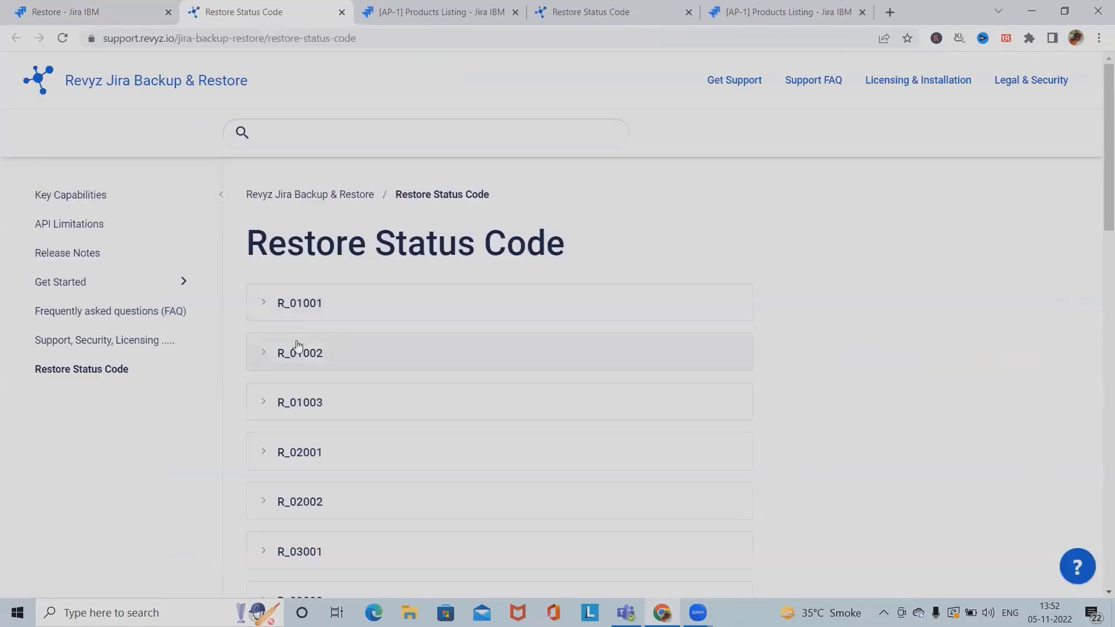
pyautogui.scroll(-15, 335, 247)
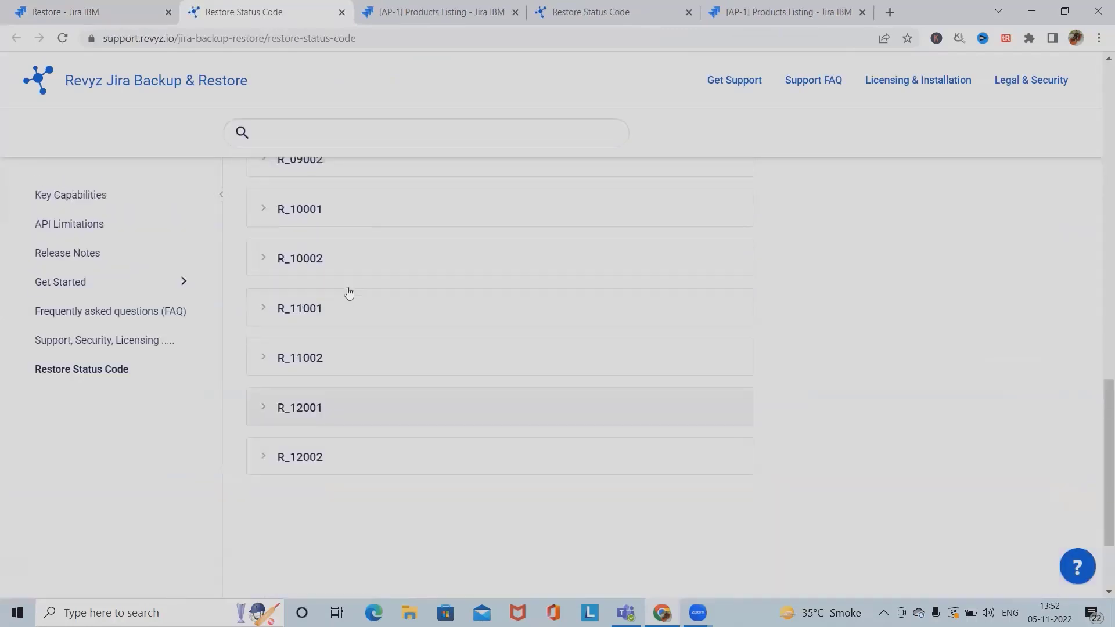
pyautogui.scroll(15, 347, 286)
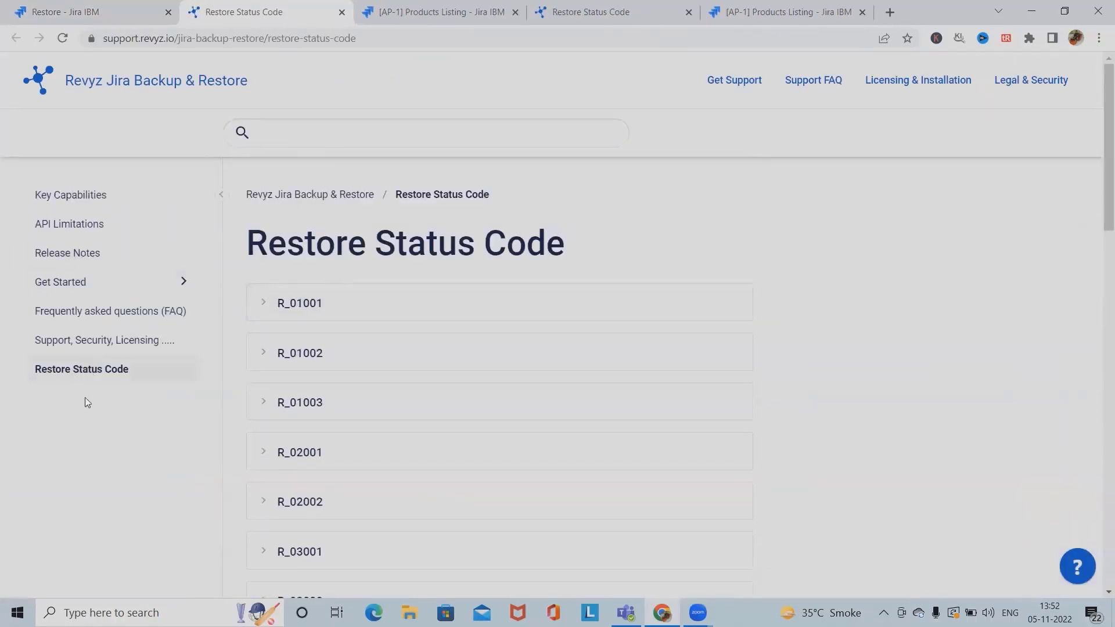
pyautogui.click(115, 8)
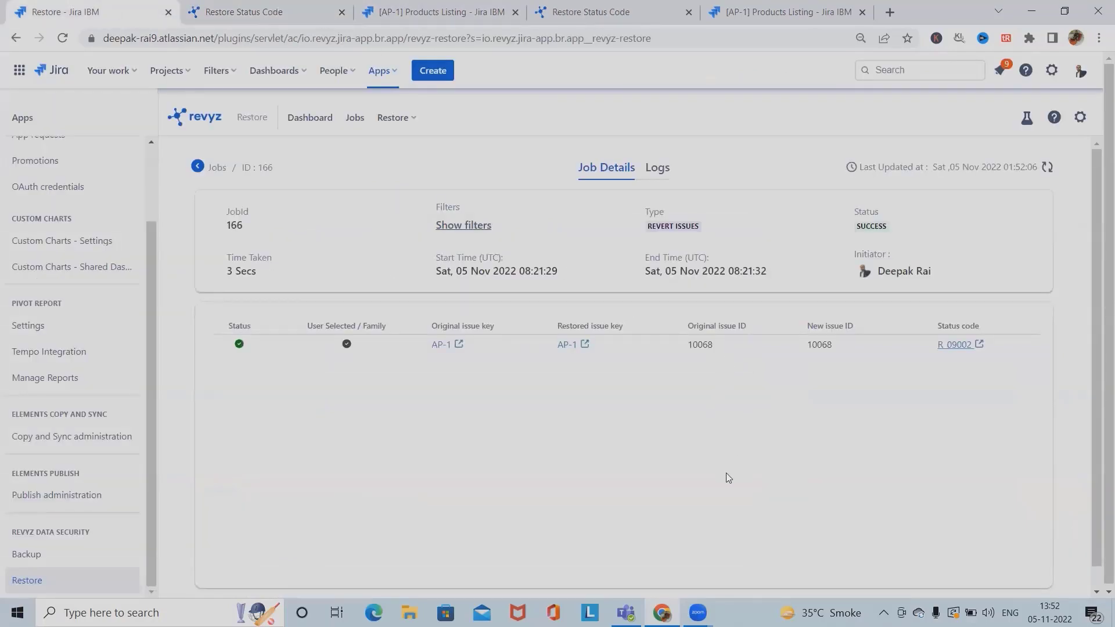
pyautogui.click(660, 168)
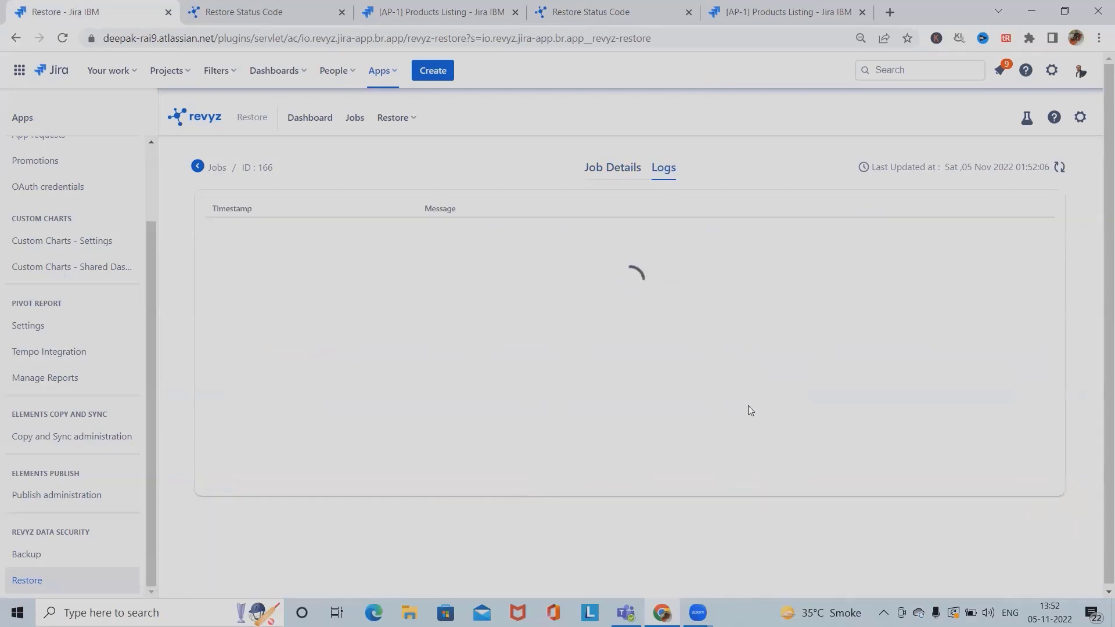
pyautogui.scroll(-5, 616, 445)
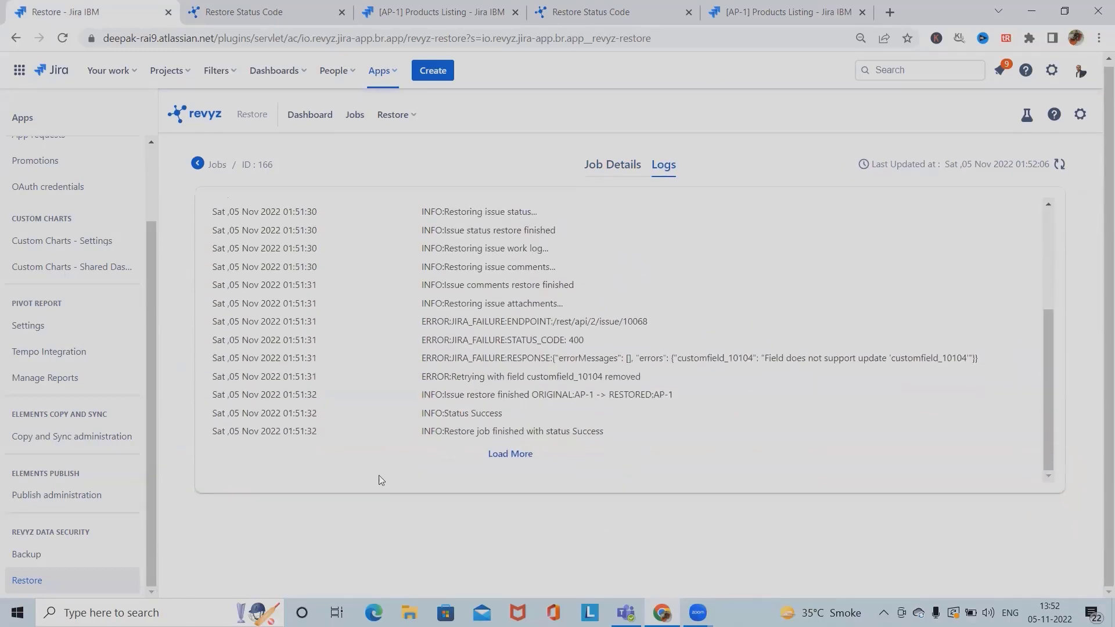
pyautogui.scroll(3, 292, 460)
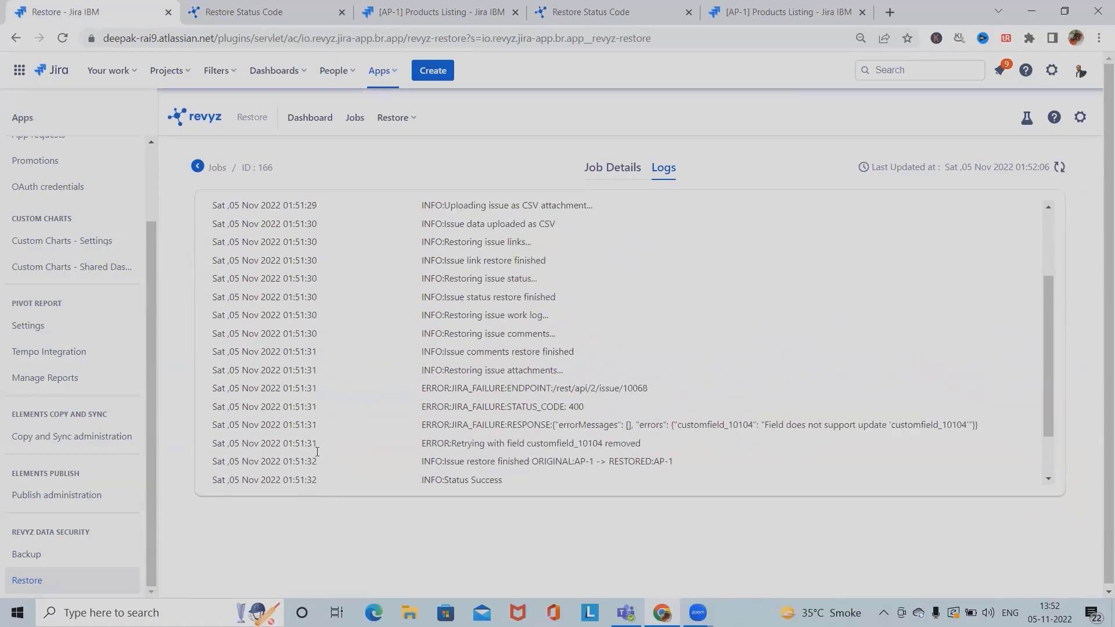
pyautogui.scroll(-3, 526, 377)
pyautogui.scroll(3, 549, 317)
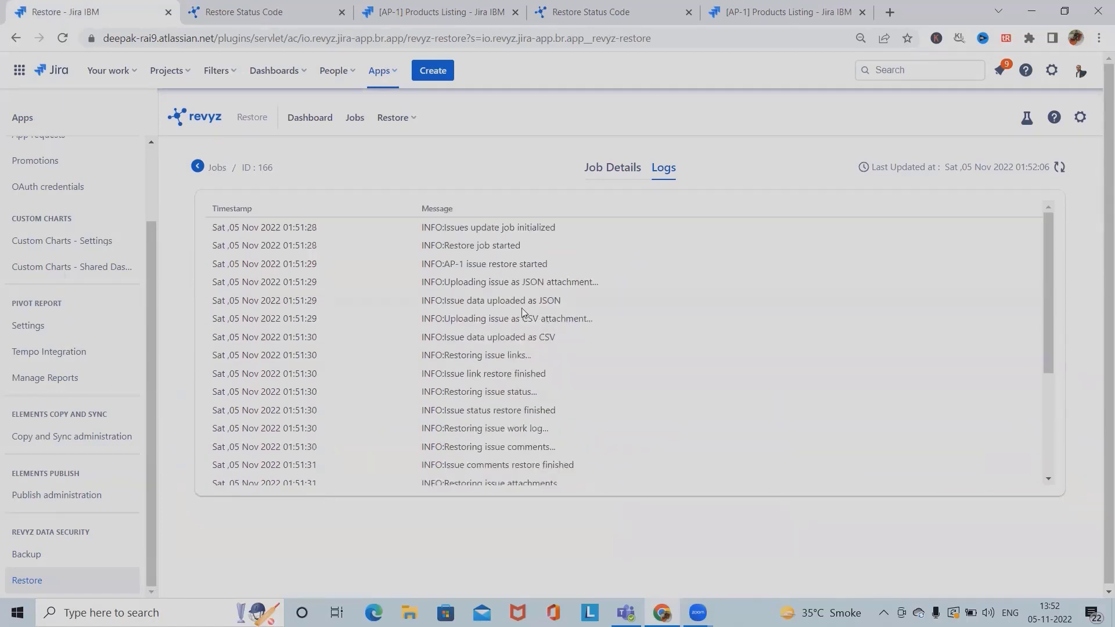
pyautogui.moveTo(488, 300); pyautogui.dragTo(562, 301)
pyautogui.click(504, 300)
pyautogui.scroll(-3, 555, 406)
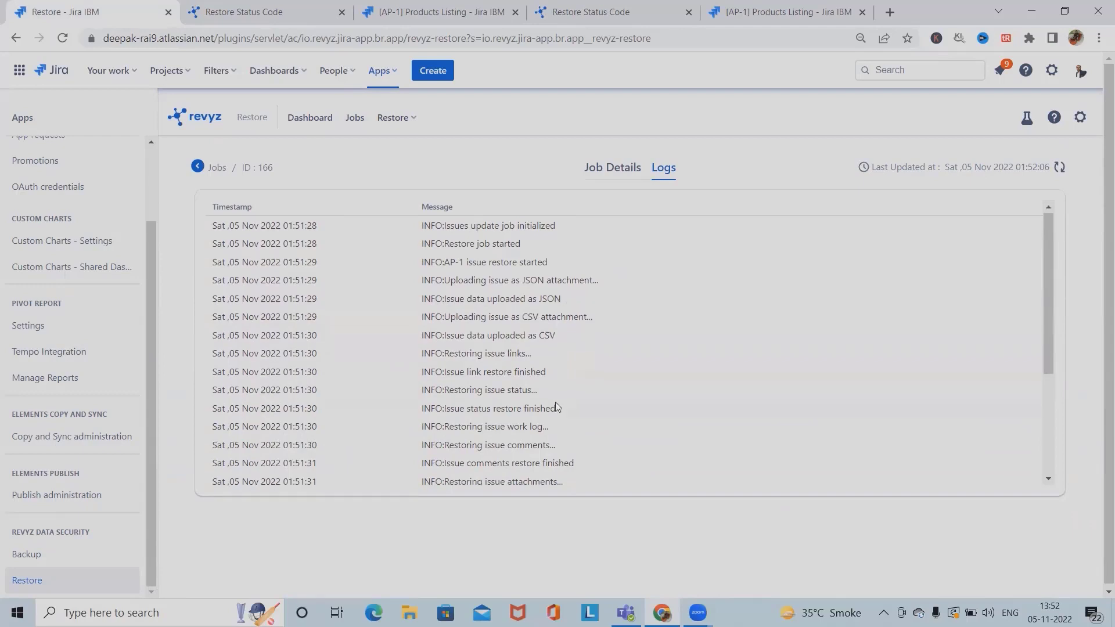
pyautogui.scroll(5, 556, 406)
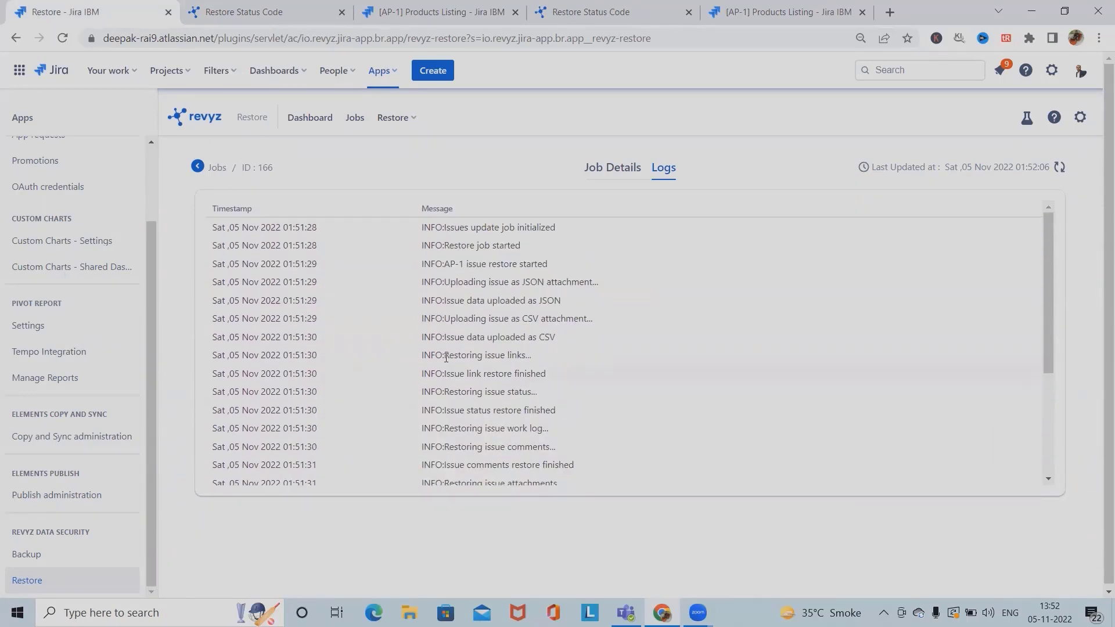
pyautogui.moveTo(445, 355); pyautogui.dragTo(531, 356)
pyautogui.moveTo(449, 392); pyautogui.dragTo(538, 392)
pyautogui.click(596, 407)
pyautogui.scroll(-3, 596, 407)
pyautogui.scroll(3, 593, 348)
pyautogui.click(599, 169)
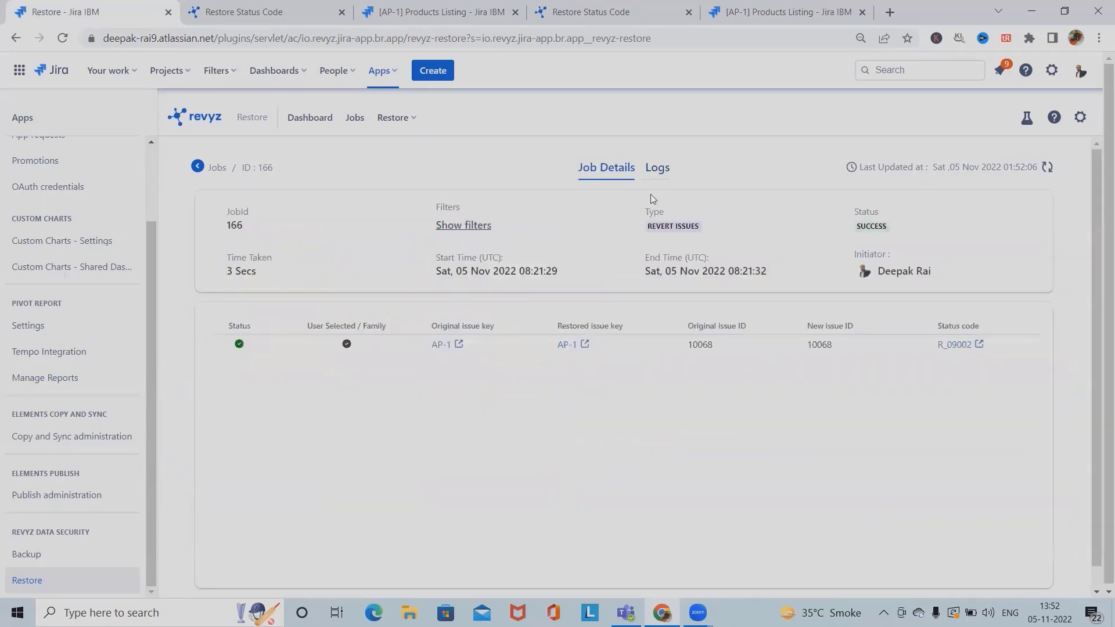
# Refresh job 166's details and highlight the restored AP-1 row, including its new issue ID and status code
pyautogui.click(1047, 167)
pyautogui.moveTo(395, 341)
pyautogui.mouseDown()
pyautogui.moveTo(336, 352)
pyautogui.moveTo(404, 335)
pyautogui.mouseUp()
pyautogui.click(358, 355)
pyautogui.click(402, 337)
pyautogui.moveTo(299, 351); pyautogui.dragTo(597, 368)
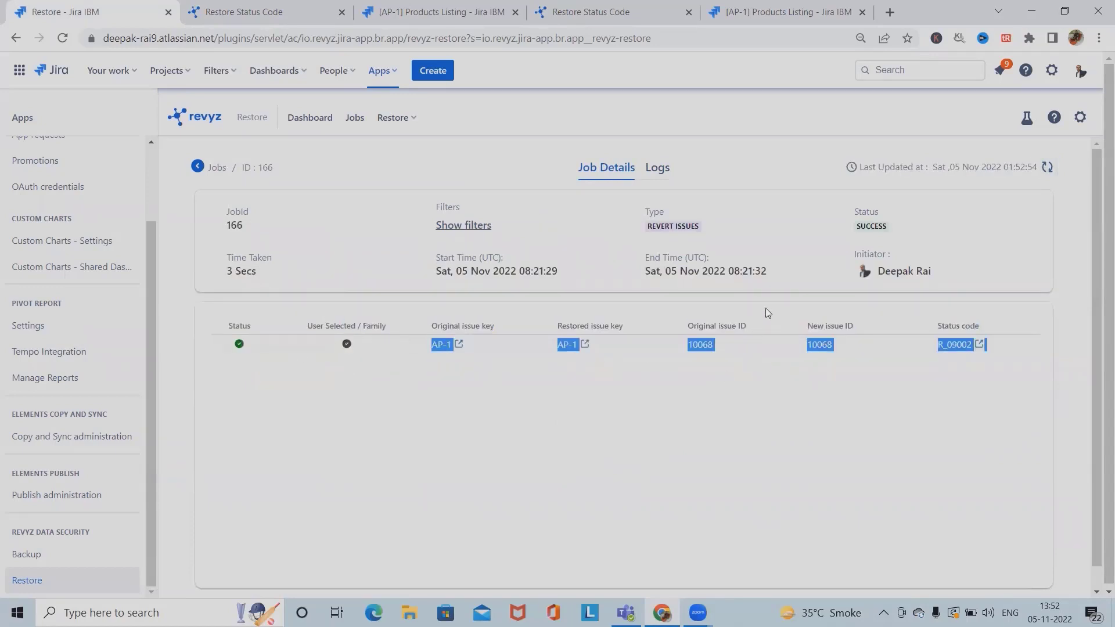
pyautogui.moveTo(671, 328); pyautogui.dragTo(765, 354)
pyautogui.click(826, 338)
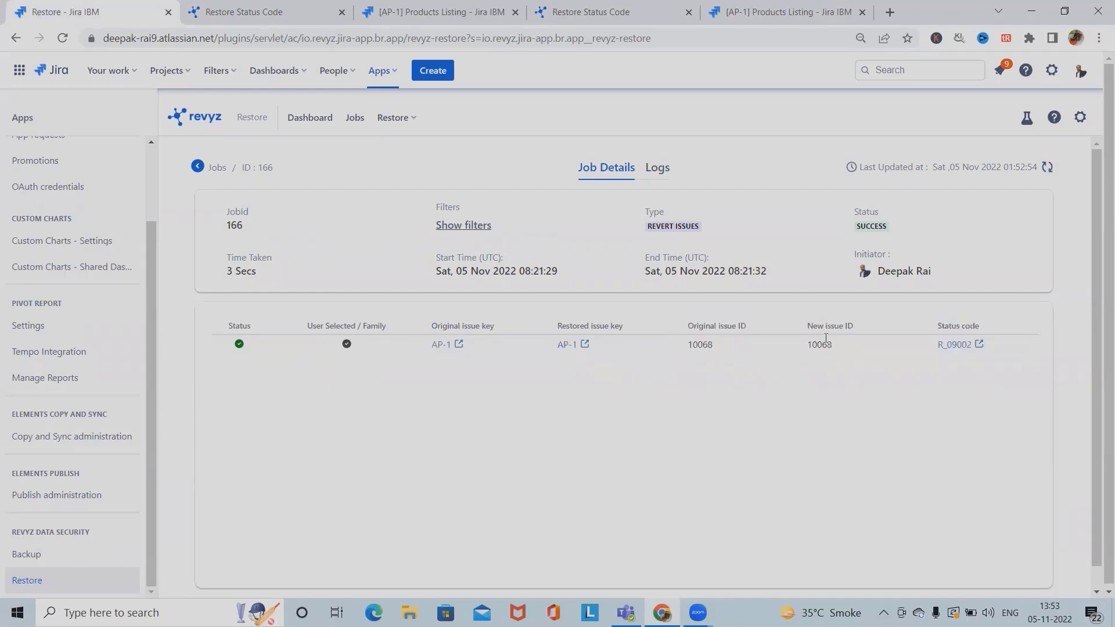
pyautogui.moveTo(826, 338); pyautogui.dragTo(936, 358)
pyautogui.click(967, 369)
# Return to the Jobs list and open create job 165's details
pyautogui.click(397, 117)
pyautogui.click(402, 152)
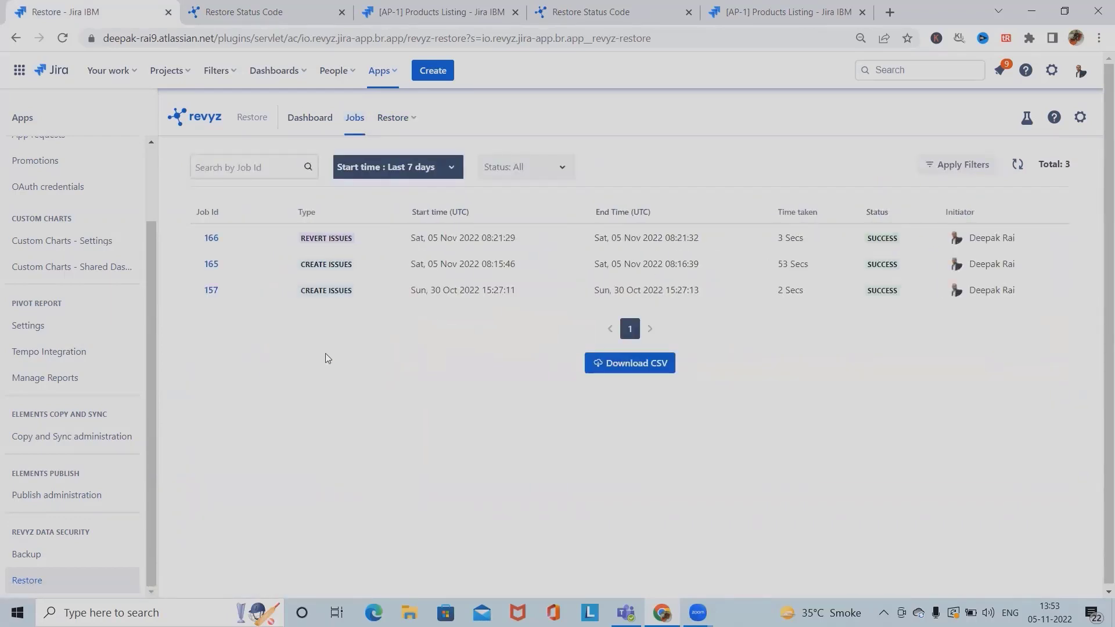
pyautogui.click(211, 264)
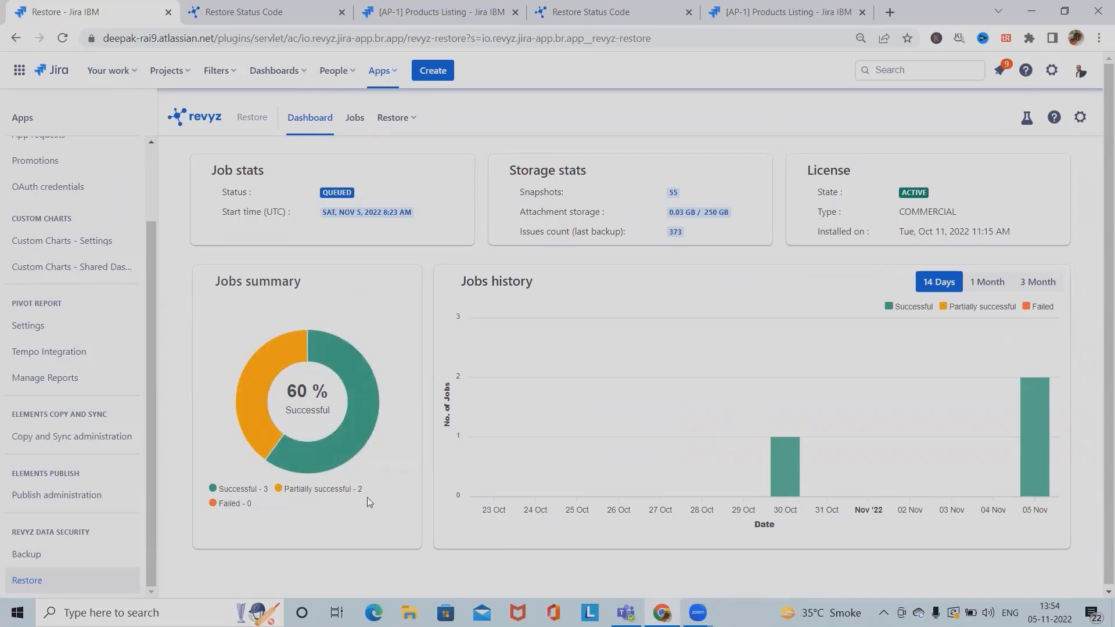
# Show one month of jobs history, then return to the Jobs list
pyautogui.click(996, 289)
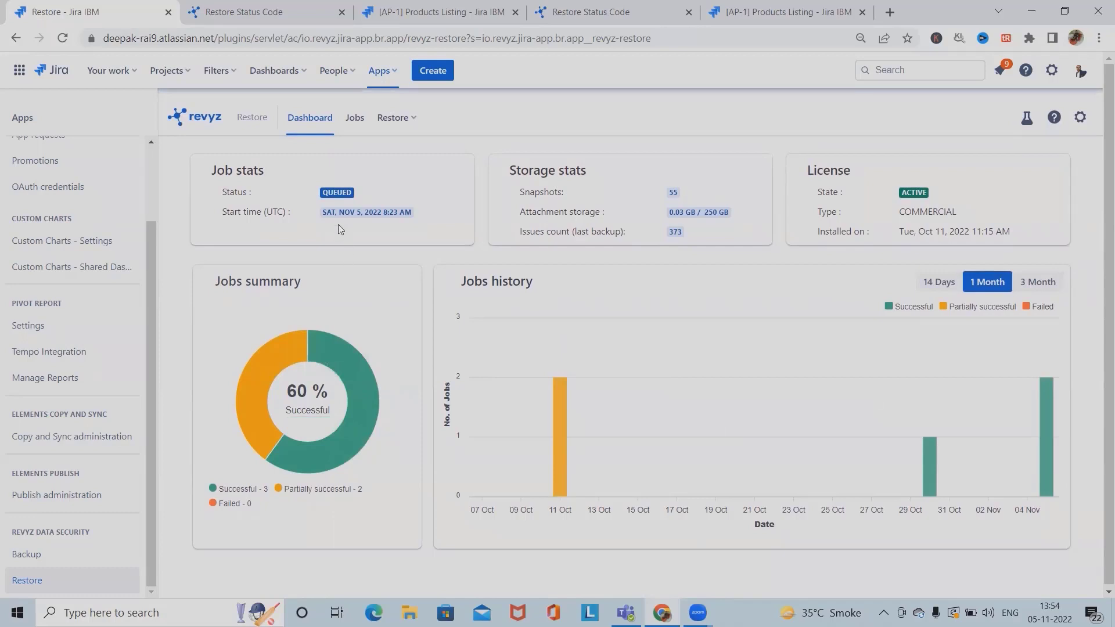
pyautogui.click(355, 118)
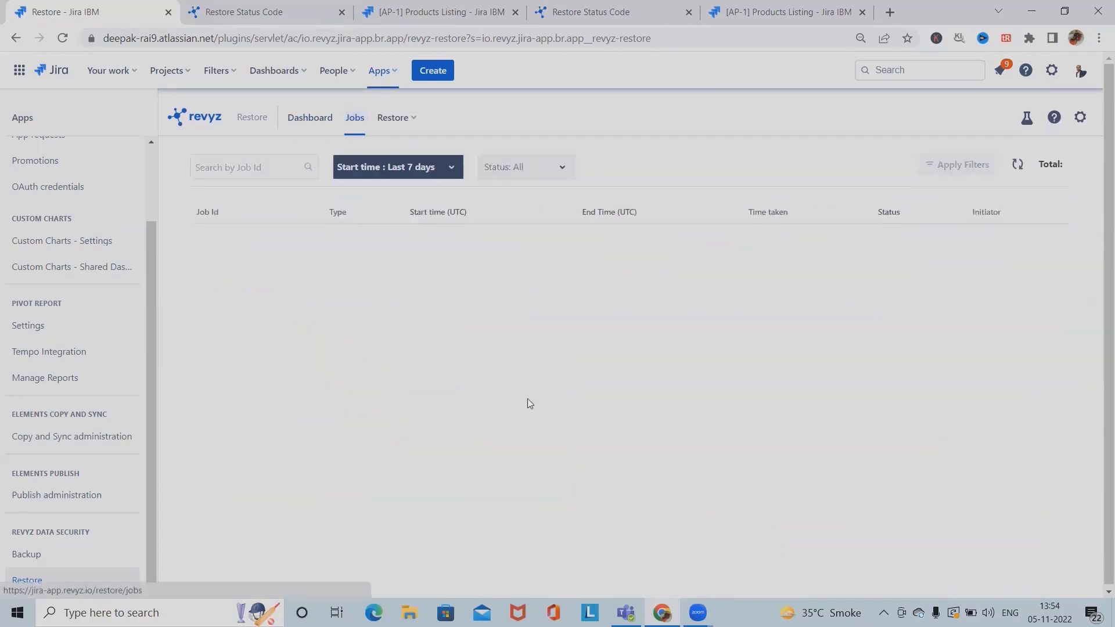